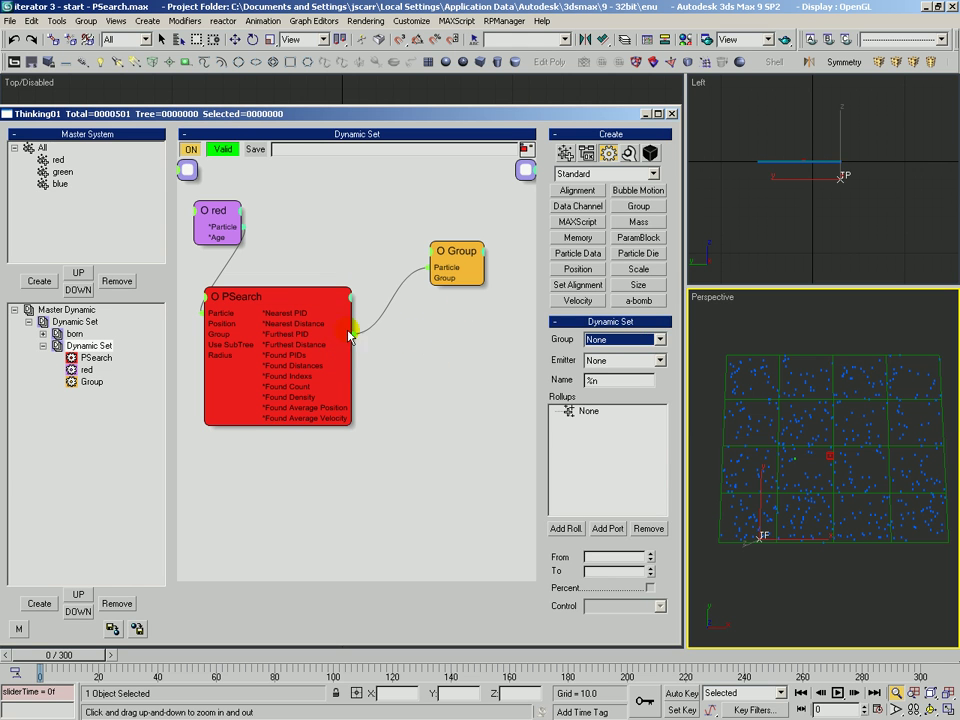
Delete the Group and red operators from the dynamic set, repositioning PSearch near the middle of the canvas
left_click_drag(462, 256, 450, 280)
key("Delete")
left_click_drag(277, 298, 375, 216)
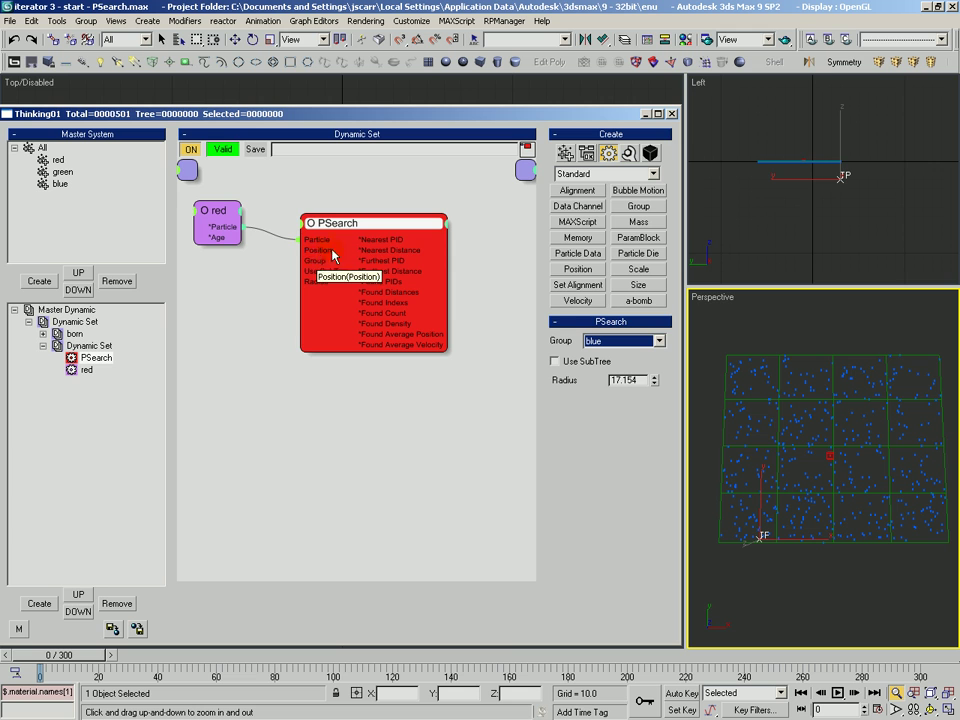
left_click_drag(308, 245, 326, 315)
left_click_drag(208, 223, 229, 222)
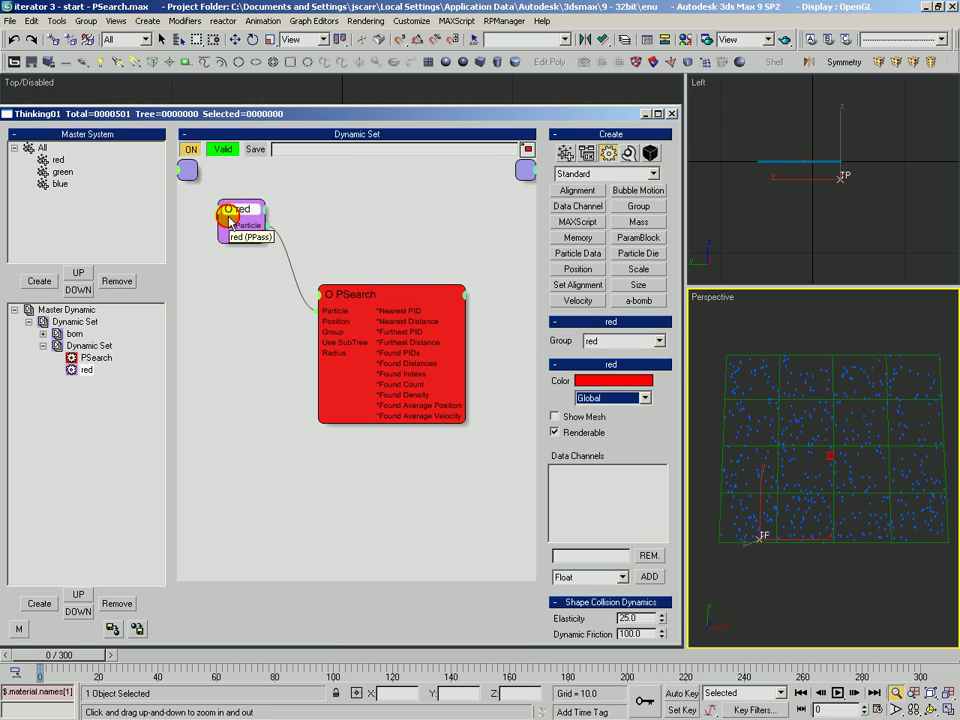
key("Delete")
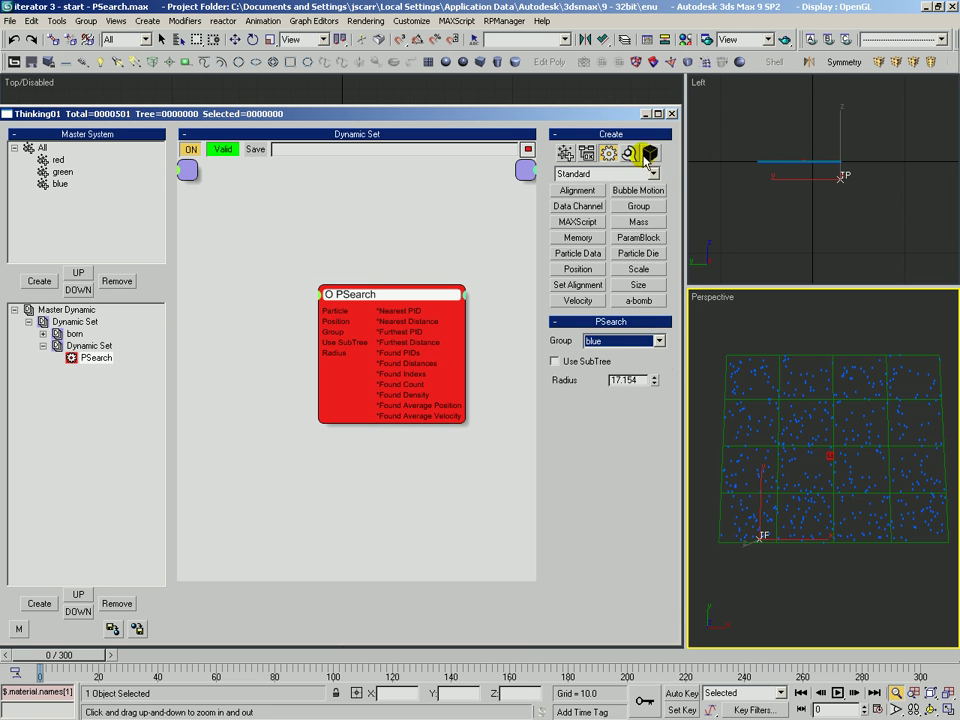
Add a Node helper to the dynamic set and create a point helper near the middle of the particle grid
left_click(628, 153)
left_click(578, 284)
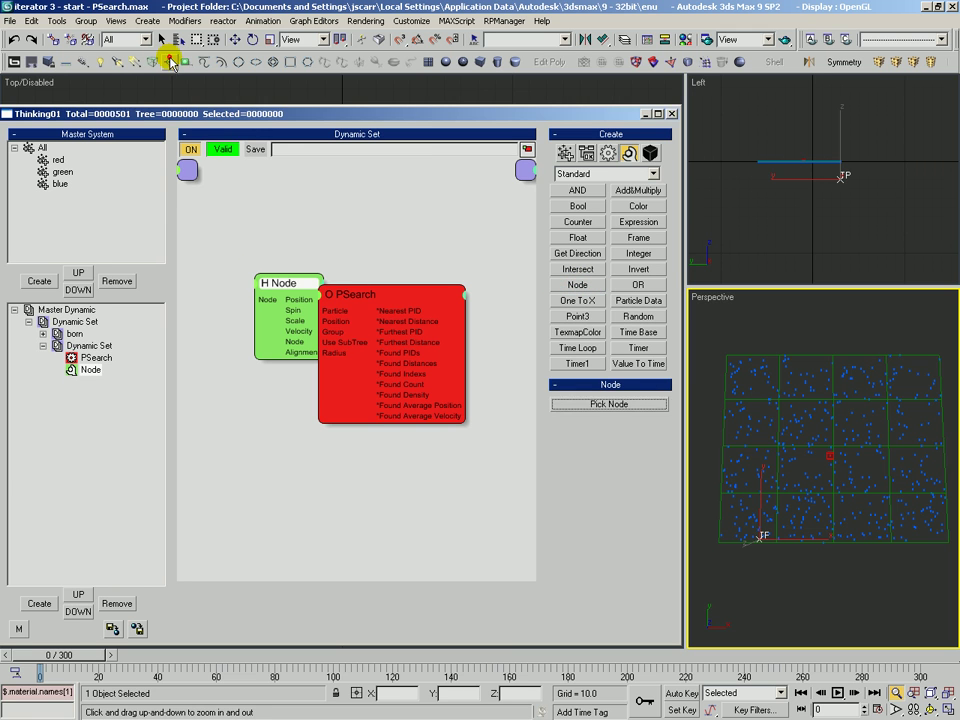
left_click(172, 63)
left_click(806, 446)
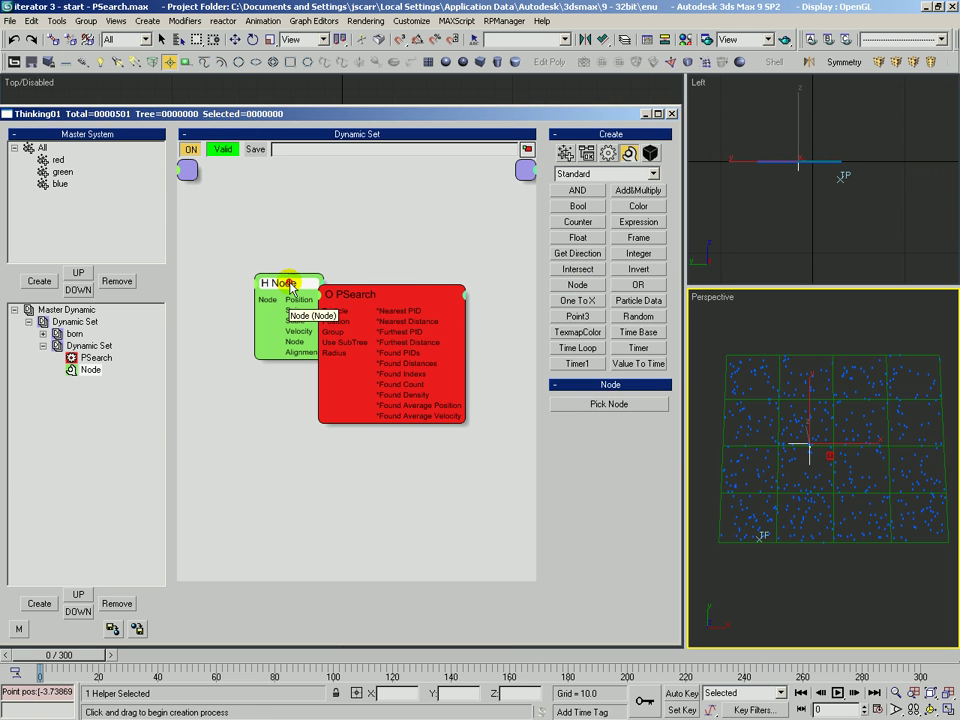
Assign the point helper to the Node operator and connect its Position output to PSearch's Position input
left_click_drag(290, 290, 238, 279)
left_click(600, 404)
left_click(810, 463)
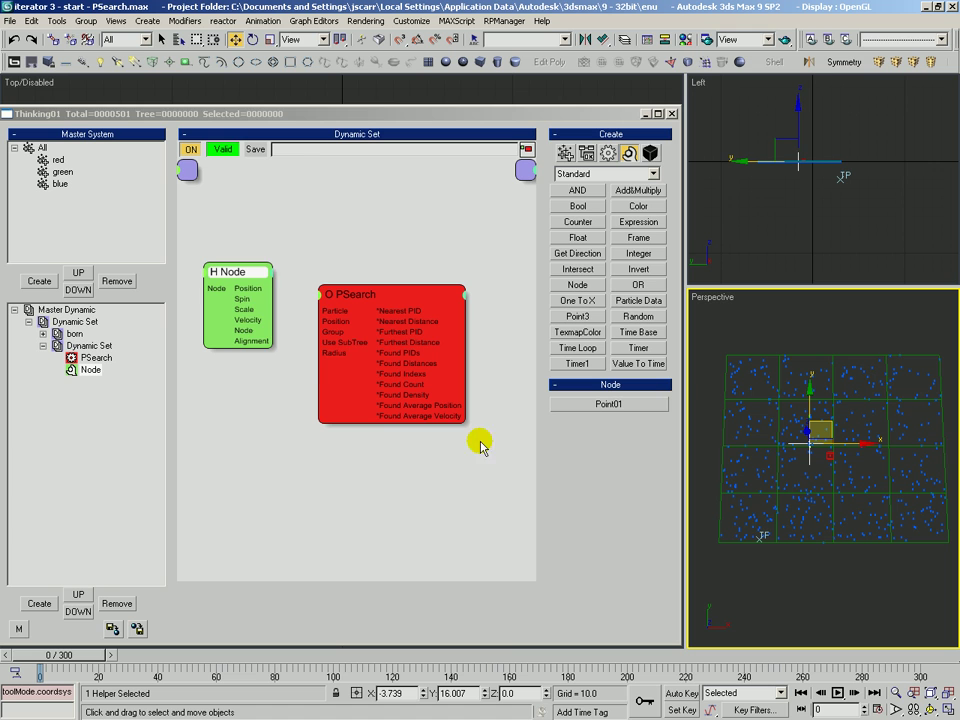
left_click_drag(262, 289, 243, 280)
left_click_drag(378, 299, 349, 290)
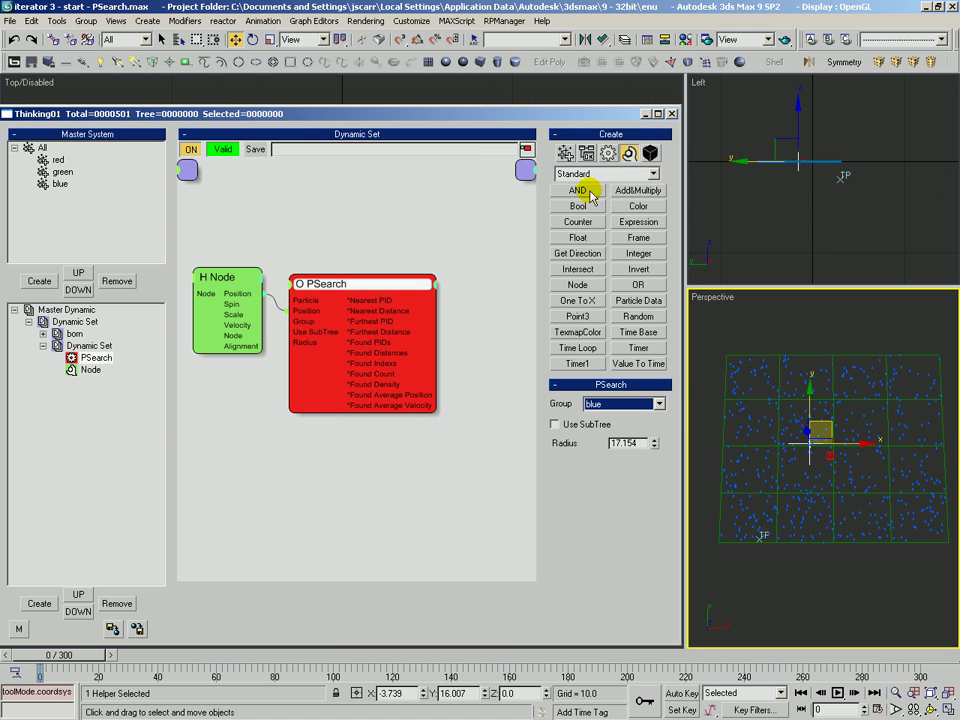
Add a Group operator set to green and connect PSearch's Found PIDs output to its Particle input
left_click(608, 153)
left_click(638, 206)
left_click(450, 215)
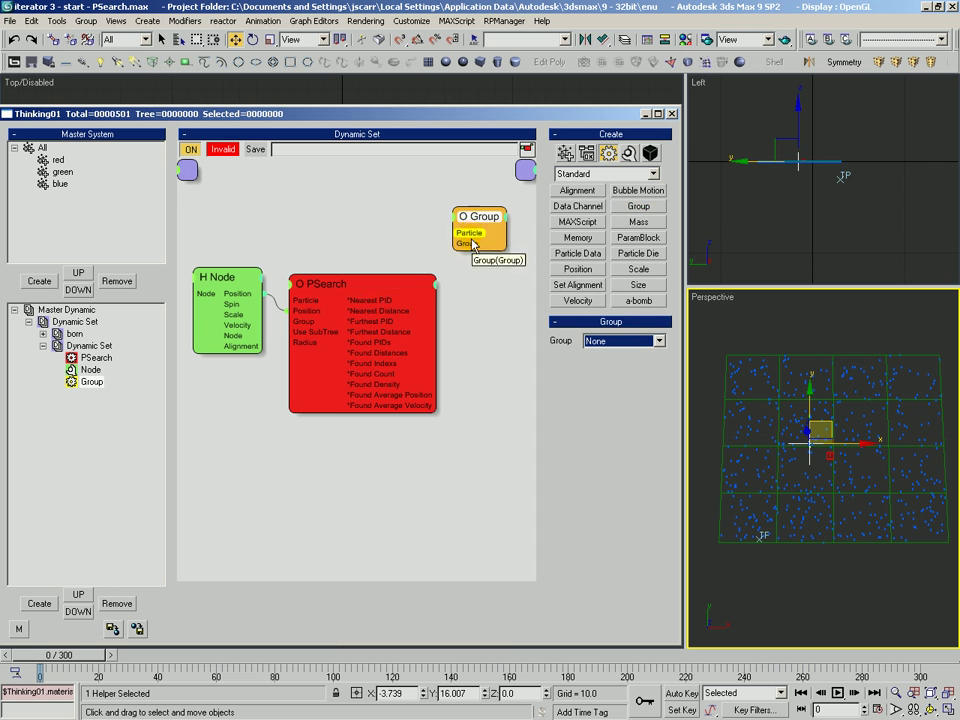
left_click_drag(474, 244, 502, 242)
left_click(624, 340)
left_click(624, 380)
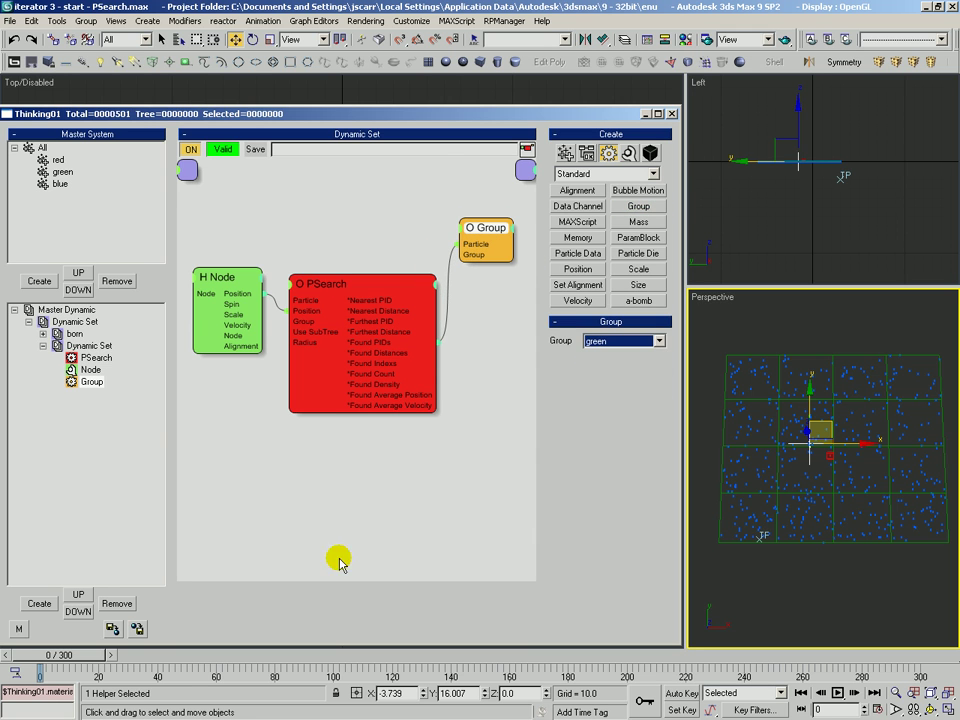
Move the point helper to about X 25, Y 21 and re-evaluate the particles at the start frame
left_click_drag(818, 428, 890, 407)
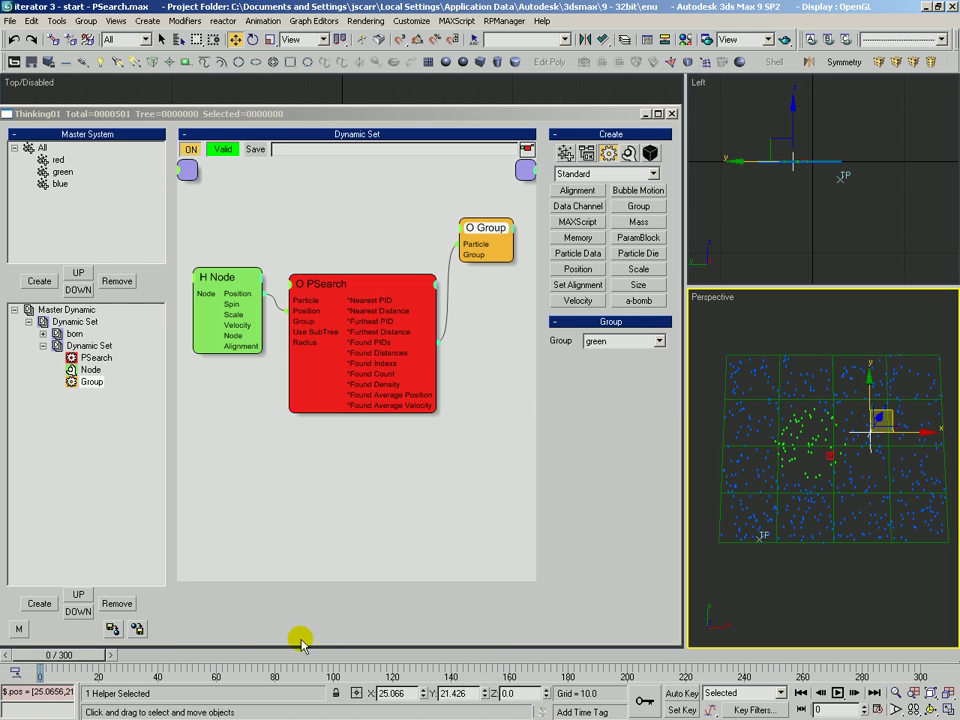
left_click(78, 657)
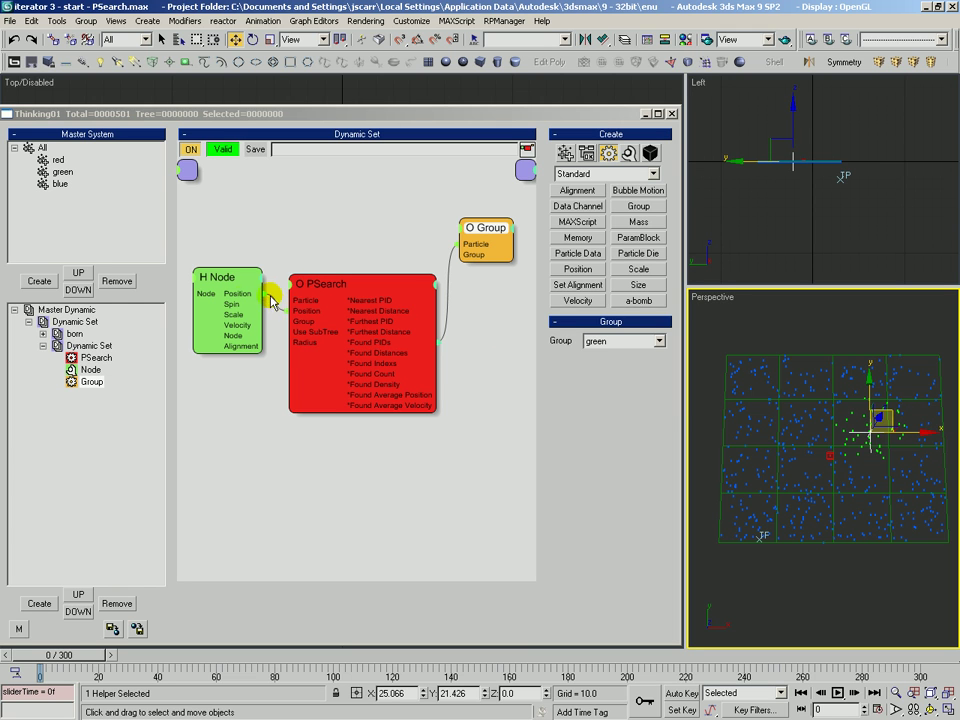
Examine the Node and PSearch operators' settings and connections, and the particles picked up around the point helper
left_click_drag(275, 306, 299, 320)
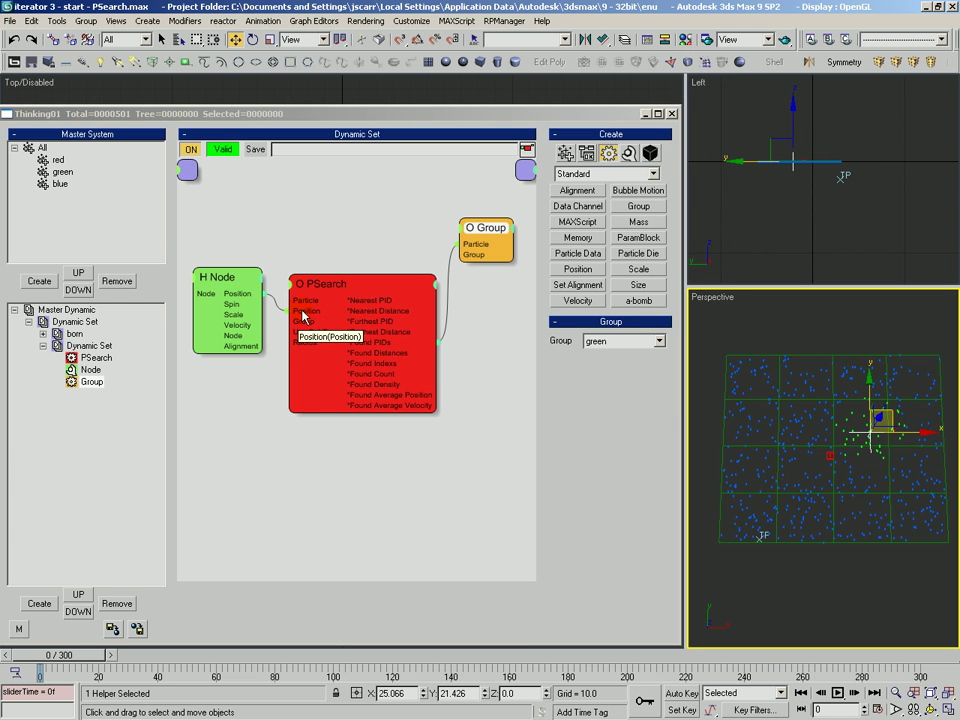
left_click(303, 316)
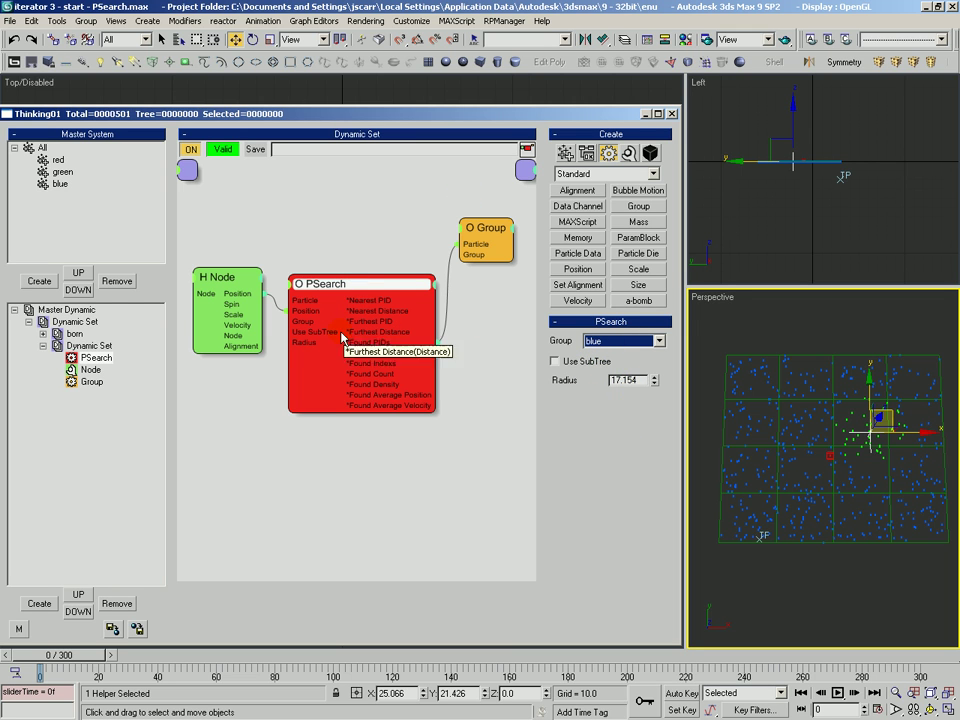
left_click_drag(364, 281, 362, 285)
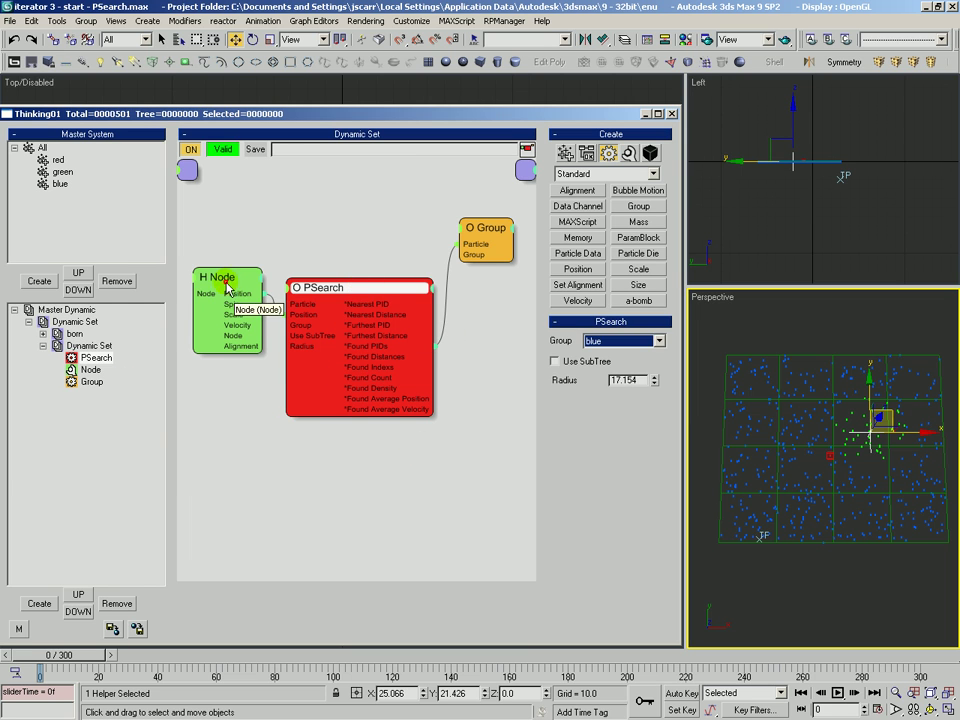
left_click_drag(226, 294, 223, 292)
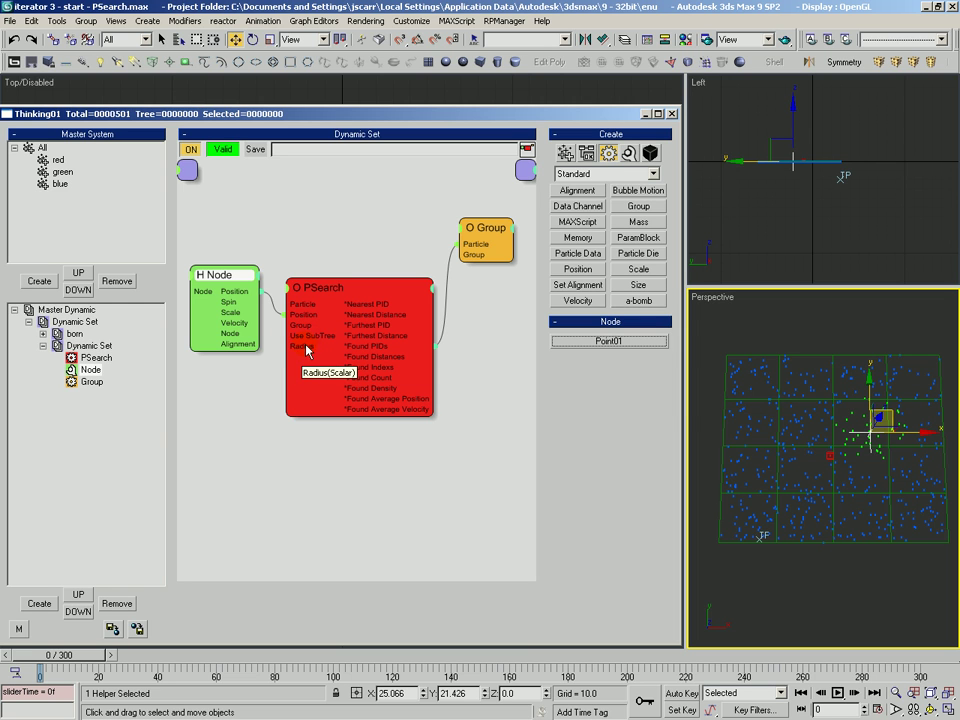
left_click(430, 298)
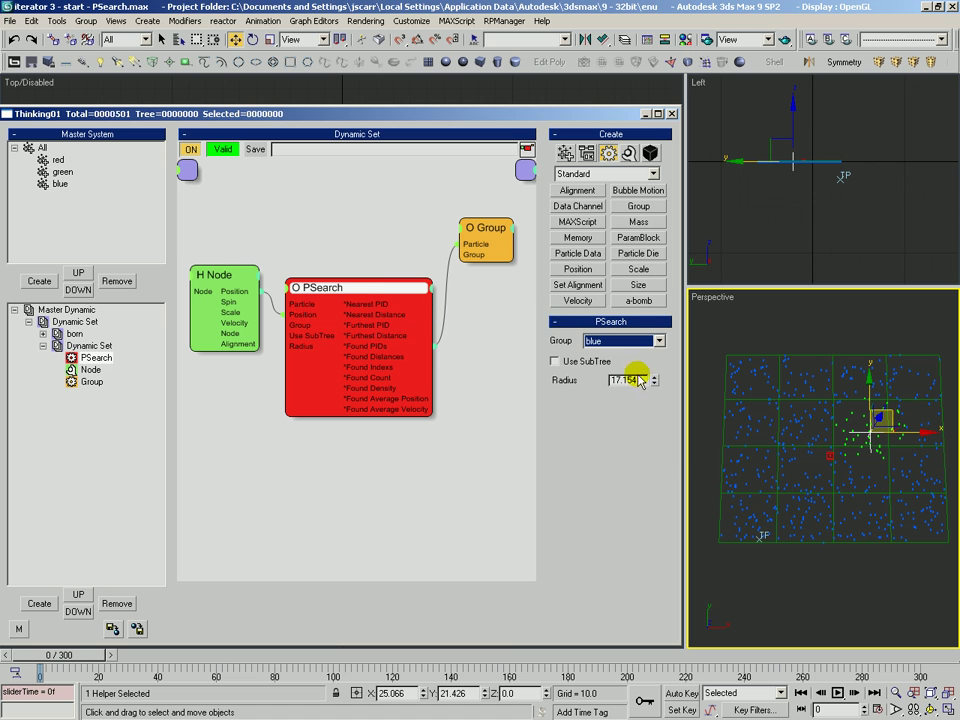
left_click(222, 276)
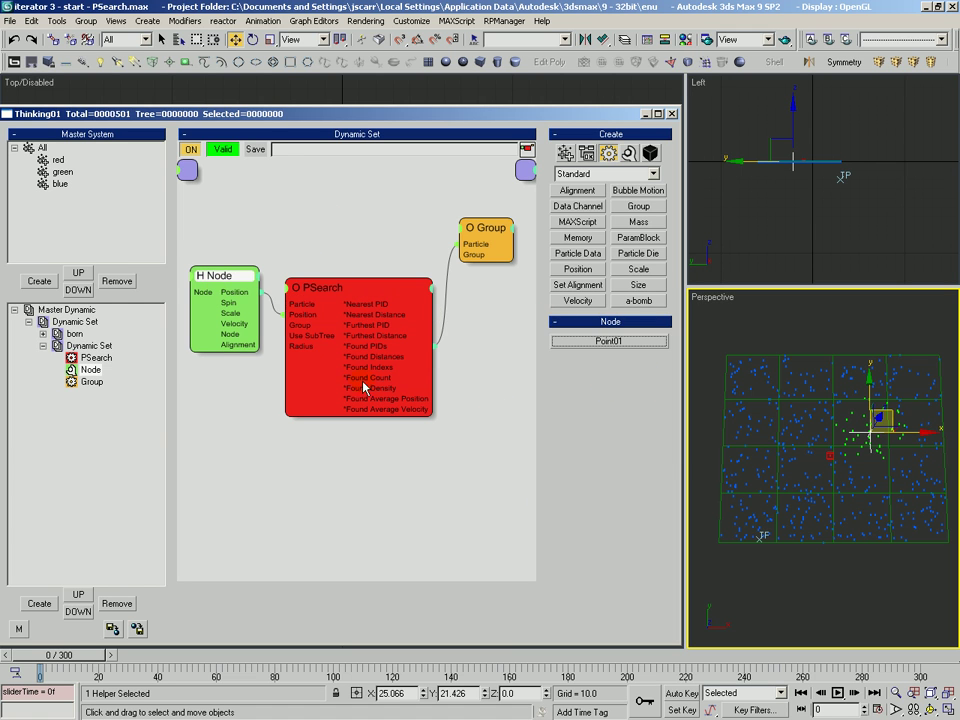
left_click_drag(332, 288, 329, 284)
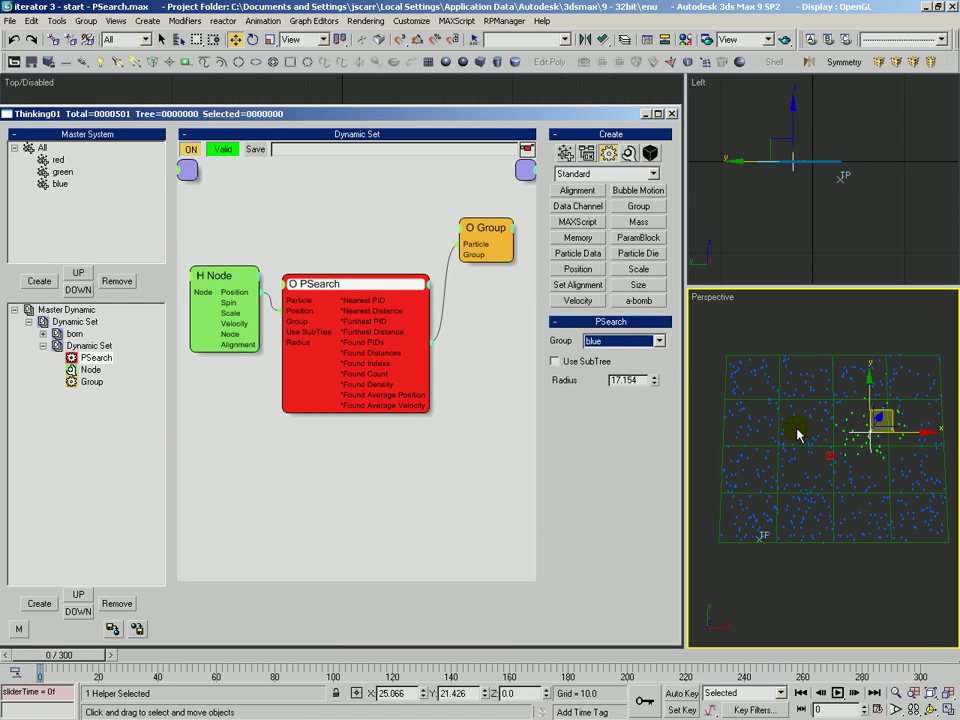
mouse_move(777, 445)
left_mouse_down()
mouse_move(784, 459)
mouse_move(775, 456)
left_mouse_up()
middle_click_drag(775, 456, 806, 470, "ctrl+alt")
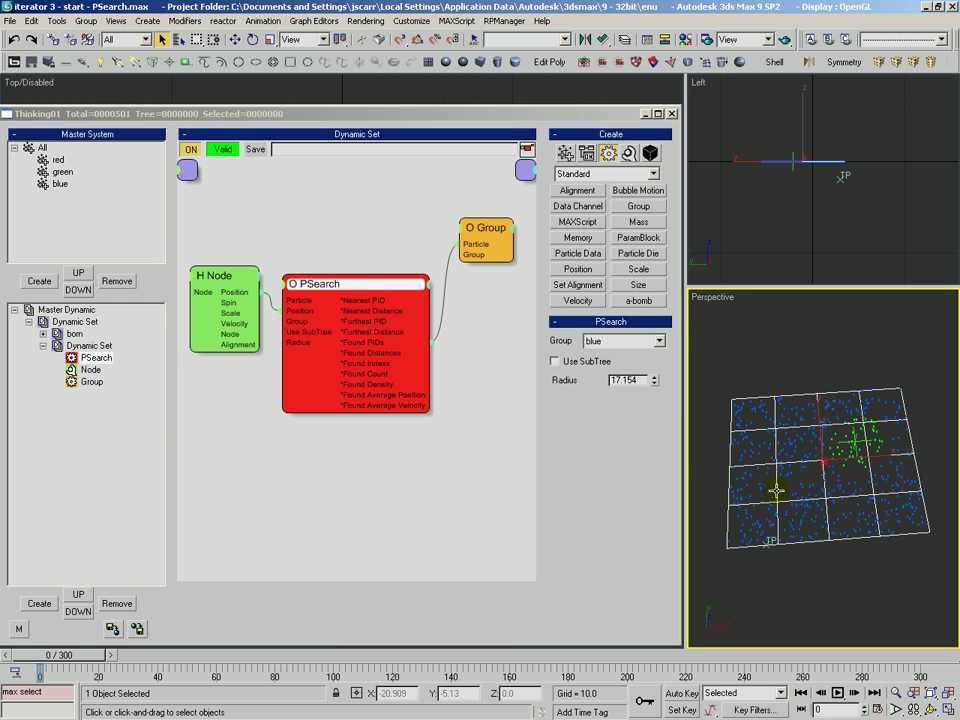
left_click(795, 414)
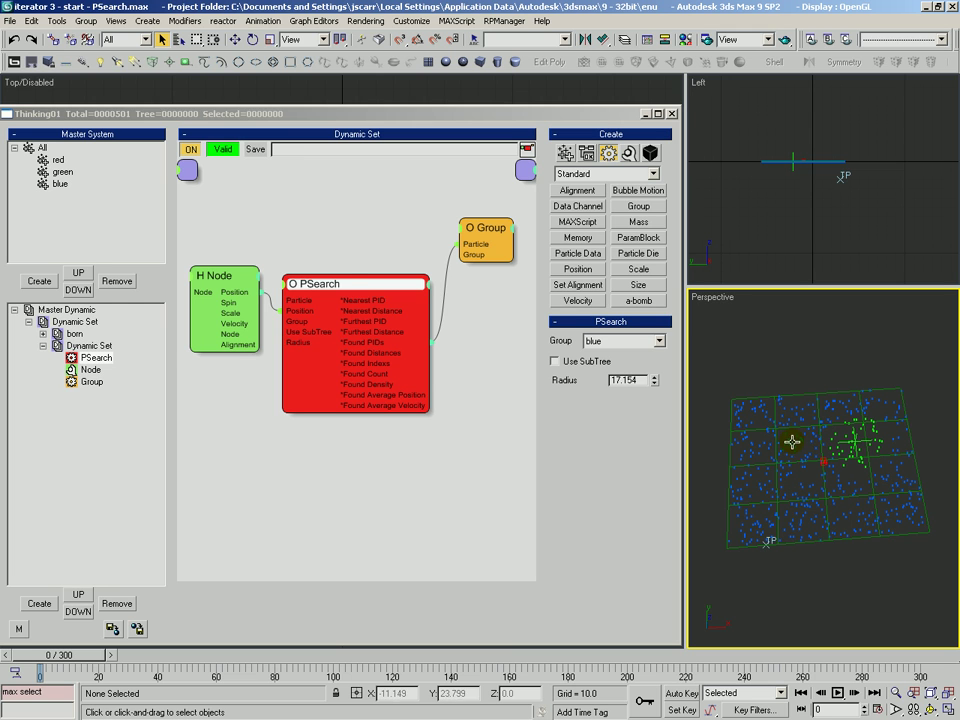
left_click(344, 270)
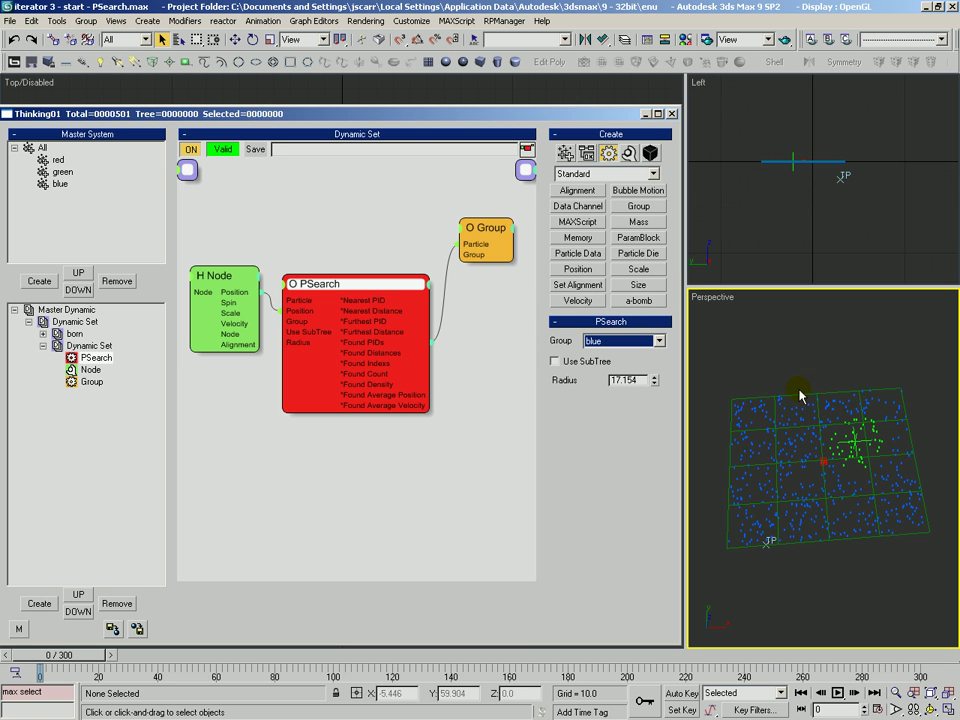
Delete the point helper from the scene and the Node operator from the dynamic set
middle_click_drag(834, 416, 865, 468)
left_click(862, 463)
key("Delete")
left_click(310, 260)
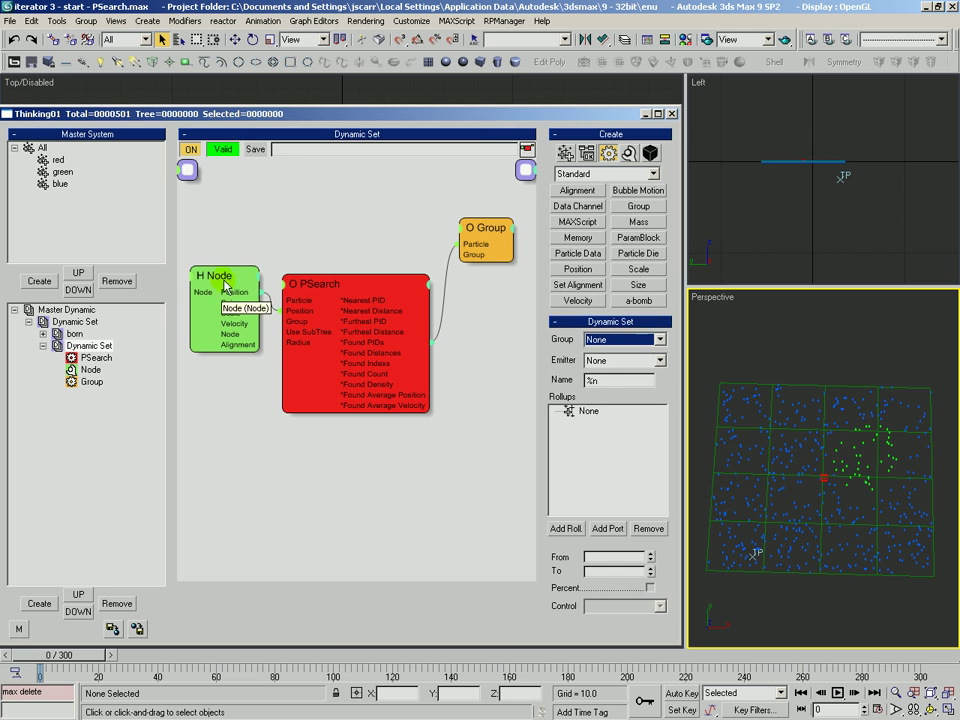
left_click(223, 281)
key("Delete")
left_click(281, 270)
Add the red particle group to the dynamic set and connect its Particle output to PSearch's Particle input
left_click(566, 153)
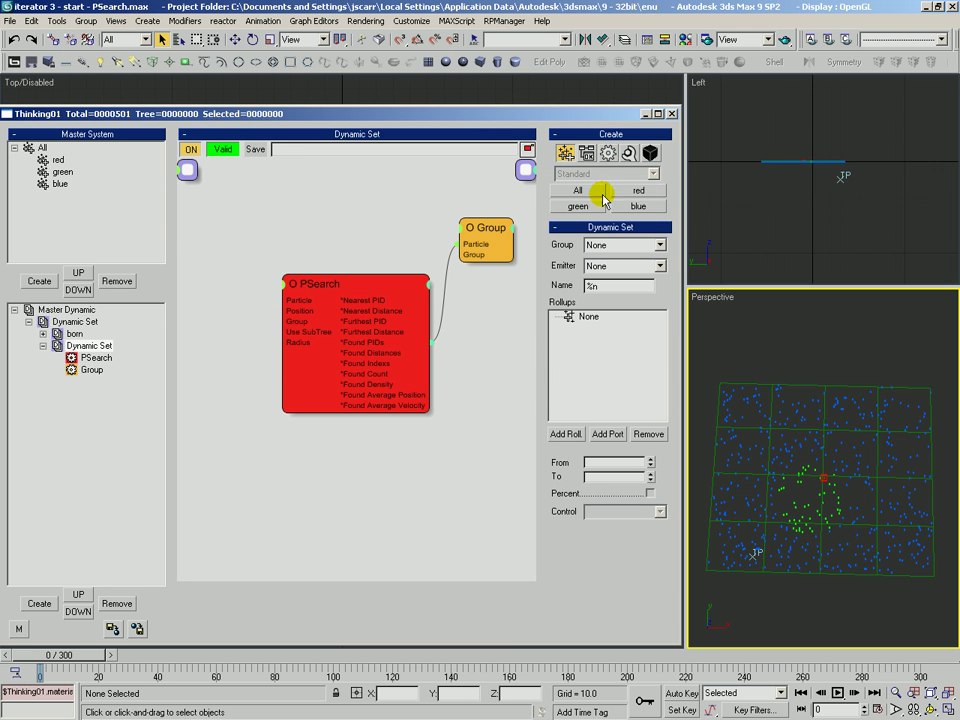
left_click(637, 191)
left_click(219, 235)
left_click_drag(221, 235, 253, 307)
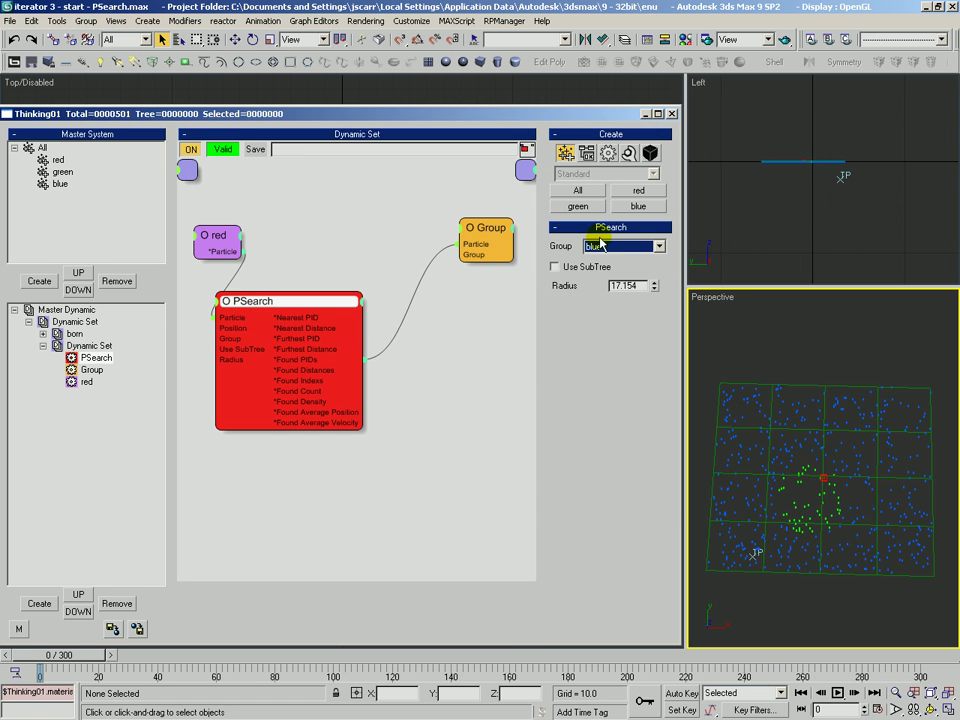
Delete the Group operator that receives PSearch's Found PIDs
left_click_drag(491, 240, 480, 233)
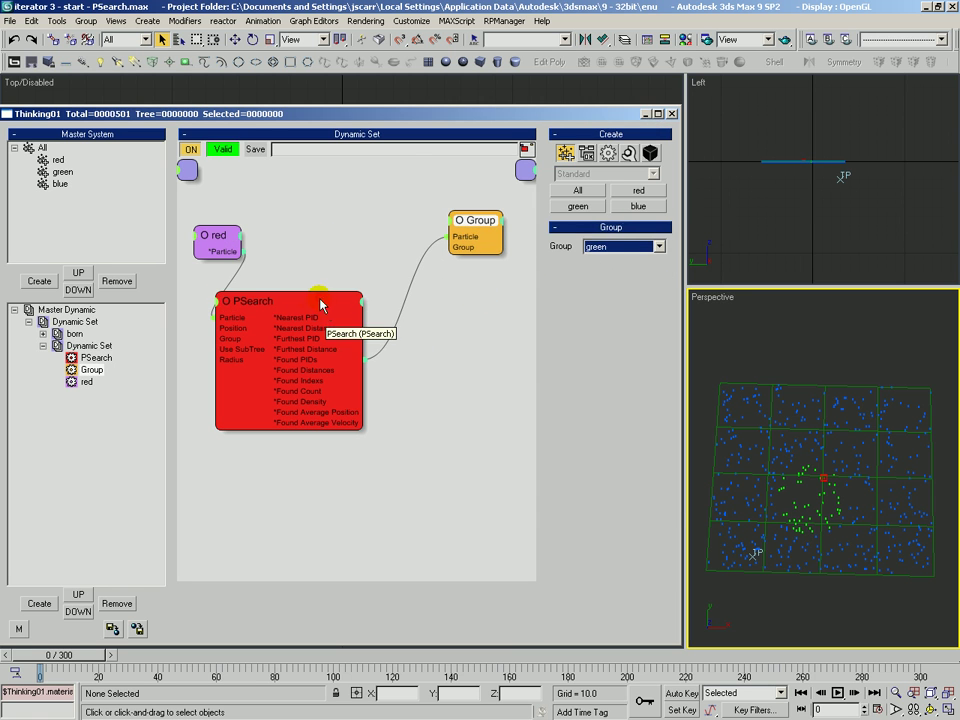
left_click_drag(317, 298, 372, 267)
left_click(489, 236)
key("Delete")
Add a Memory operator fed by red's Particle output and create a memory entry of type Particle in it
left_click(608, 153)
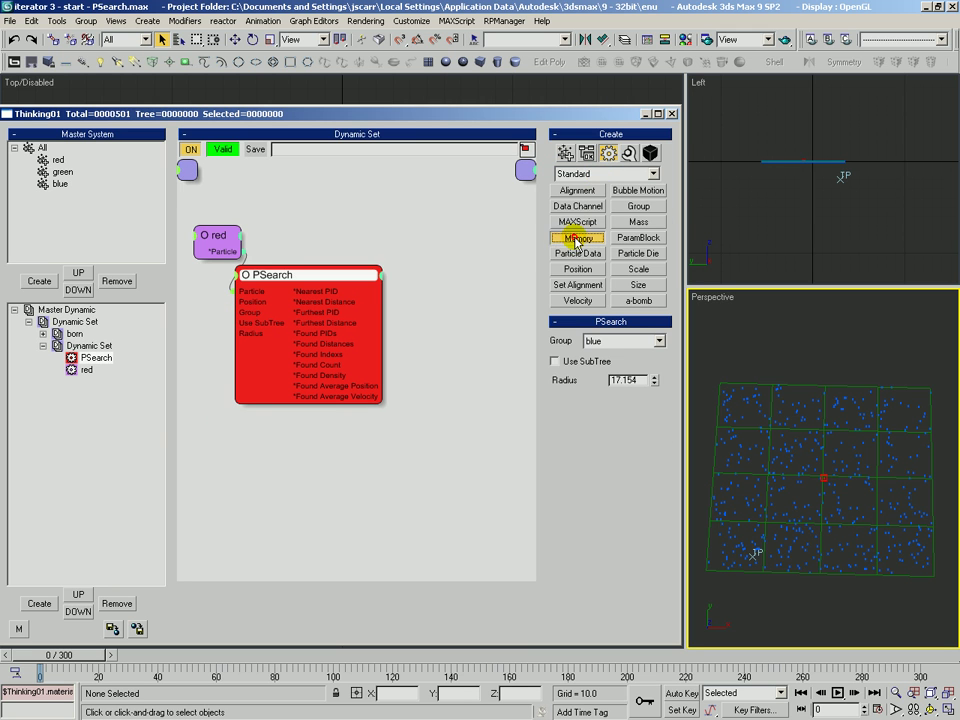
left_click_drag(578, 237, 255, 310)
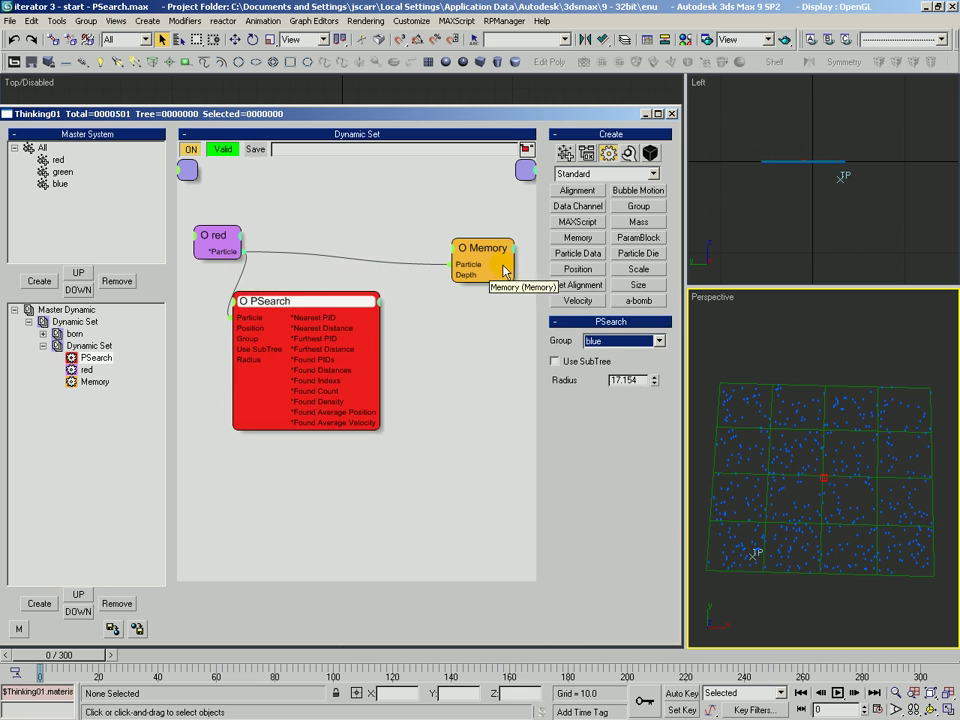
left_click_drag(456, 262, 456, 267)
right_click(591, 357)
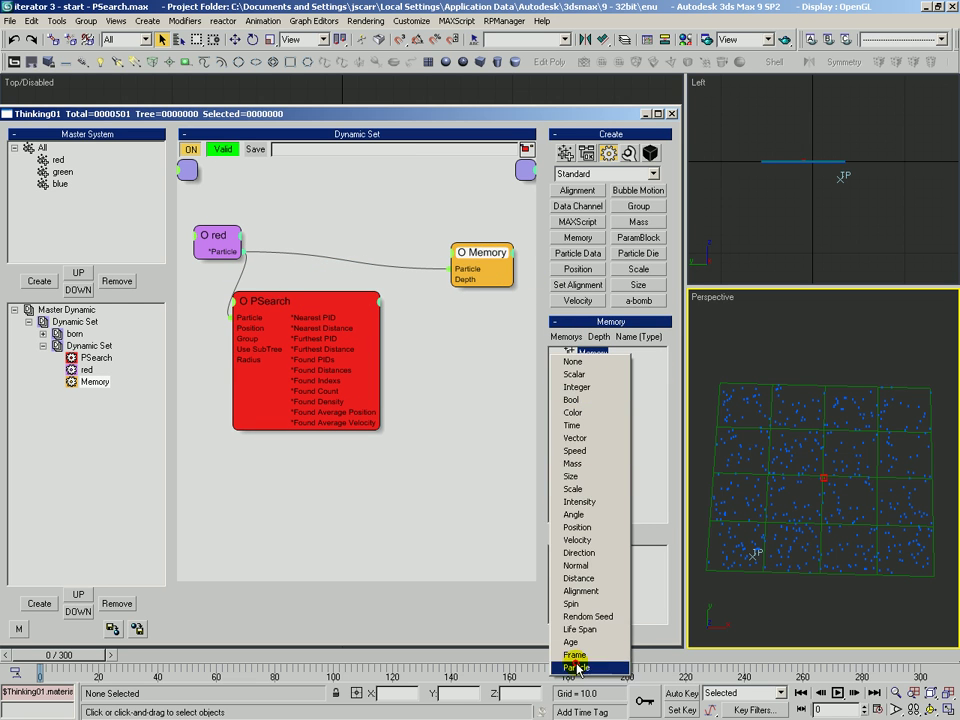
left_click(600, 682)
key("Return")
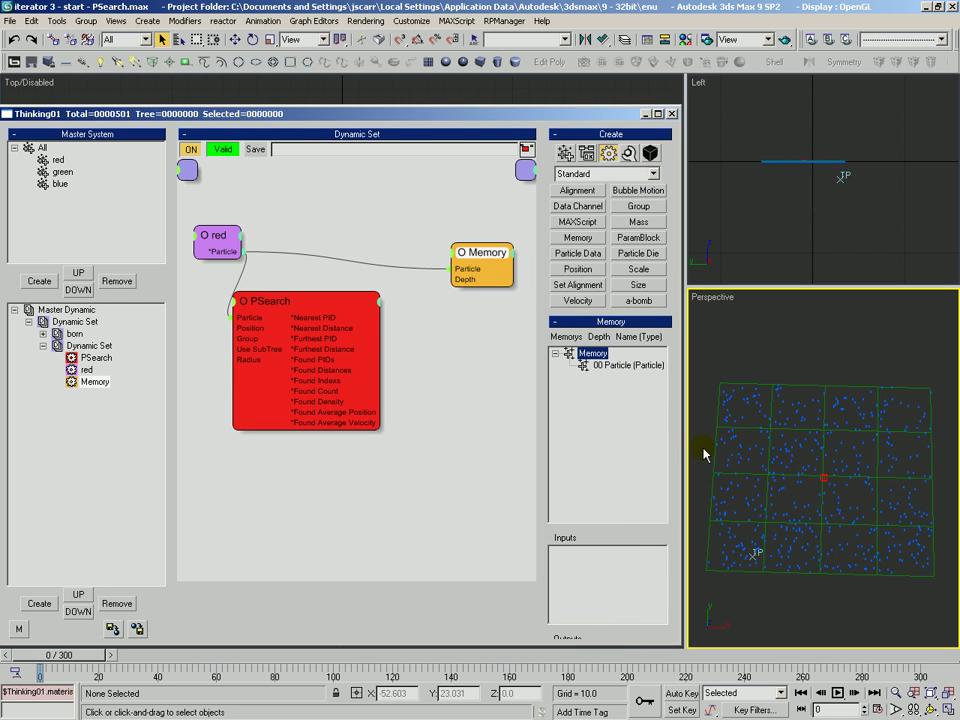
Expose the Particle memory entry as a Memory input and connect PSearch's Nearest PID output to it
left_click_drag(615, 365, 570, 396)
left_click_drag(464, 292, 334, 318)
left_click_drag(505, 266, 489, 274)
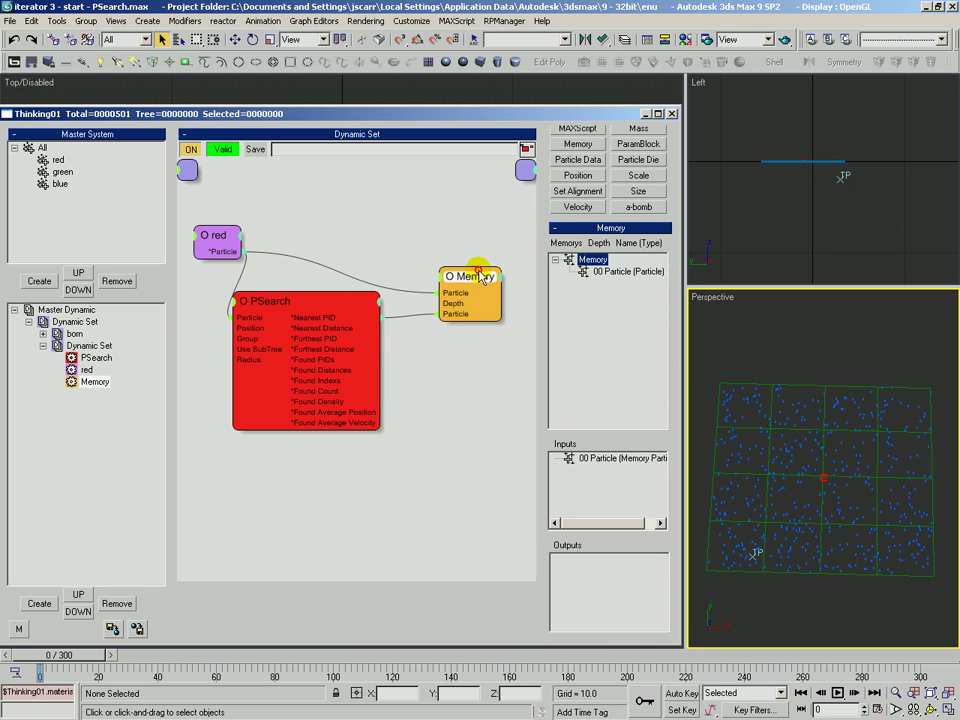
Create a second nested dynamic set beside the PSearch one and open it
left_click(43, 346)
left_click(74, 322)
left_click(35, 606)
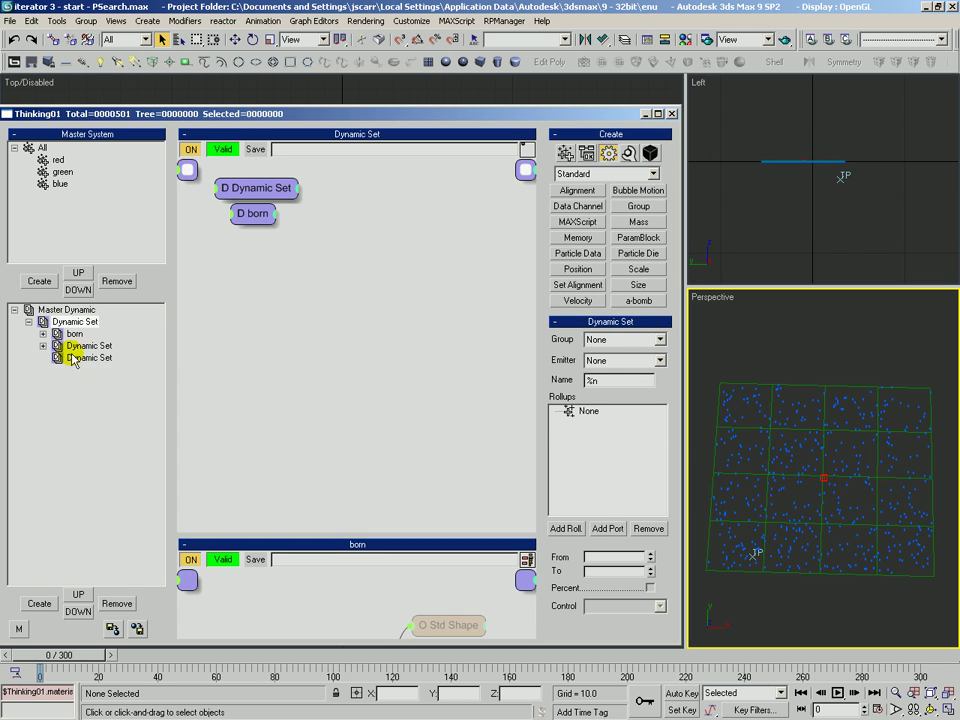
left_click(86, 358)
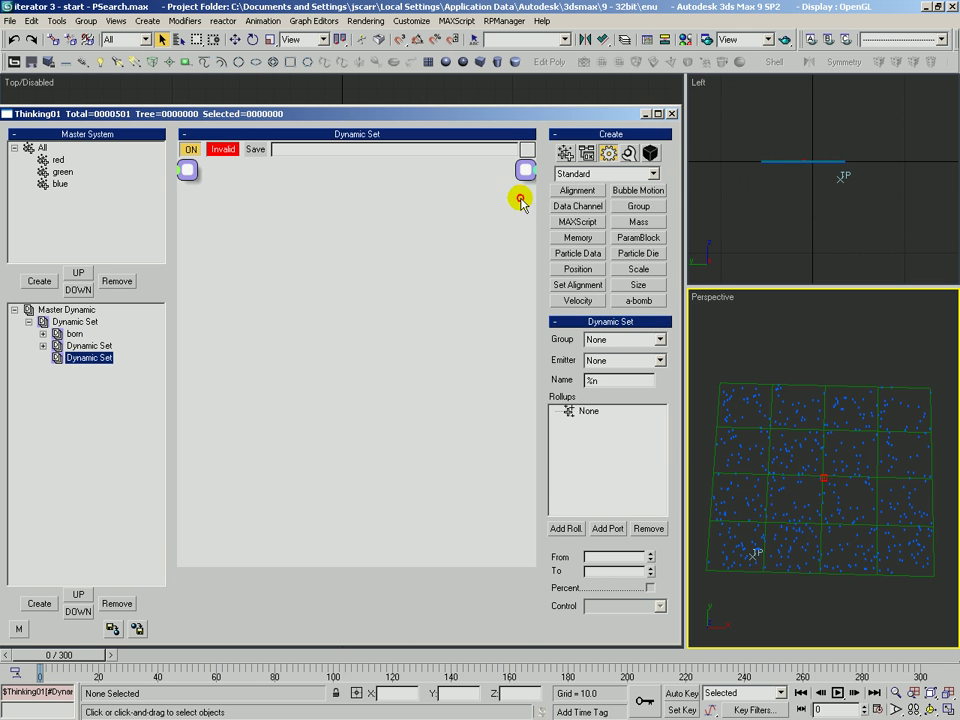
Add the red group and a Memory operator to the new dynamic set, connecting red's Particle output to Memory's Particle input
left_click(565, 152)
left_click(638, 190)
left_click(209, 236)
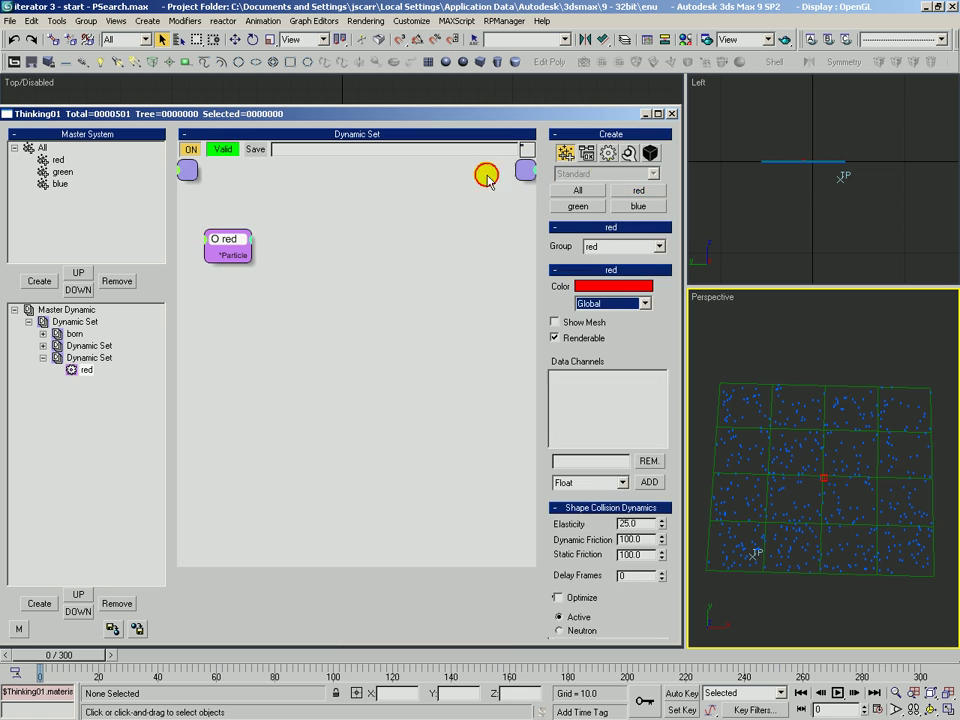
left_click(608, 152)
left_click(578, 237)
left_click(293, 240)
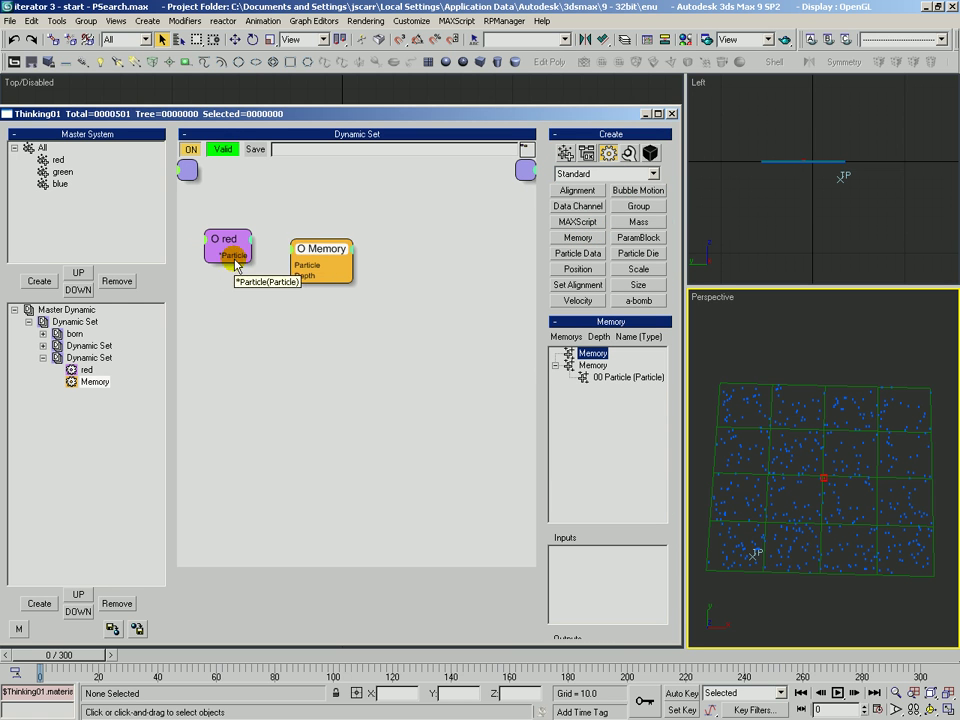
left_click_drag(235, 257, 245, 285)
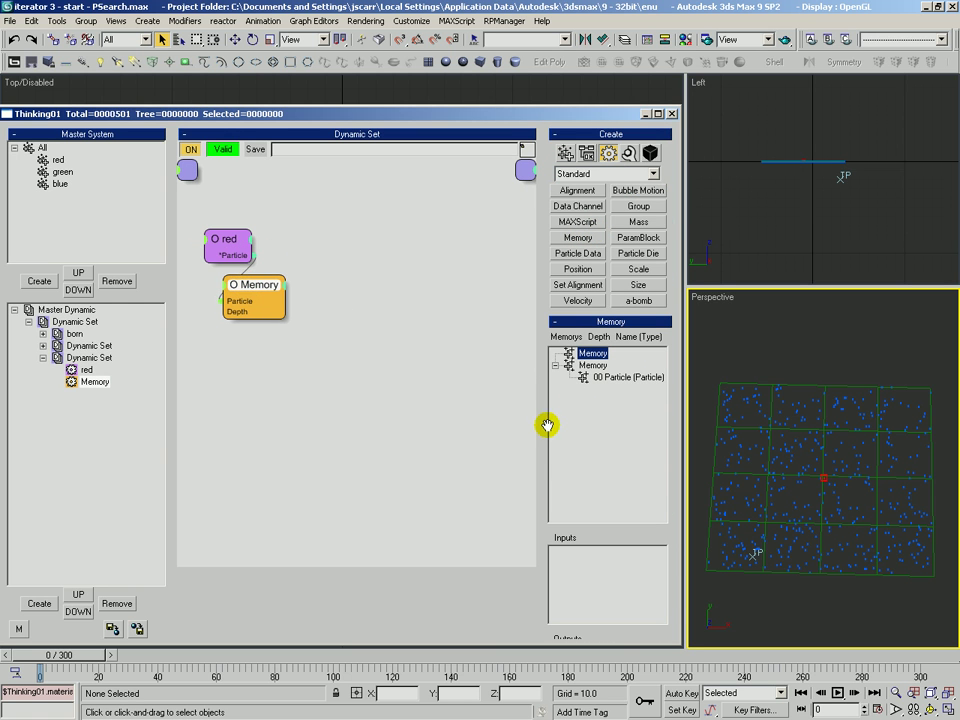
Expose the stored Particle entry as a Memory output and move the Memory operator farther below red
left_click_drag(547, 425, 544, 265)
left_click_drag(629, 286, 603, 580)
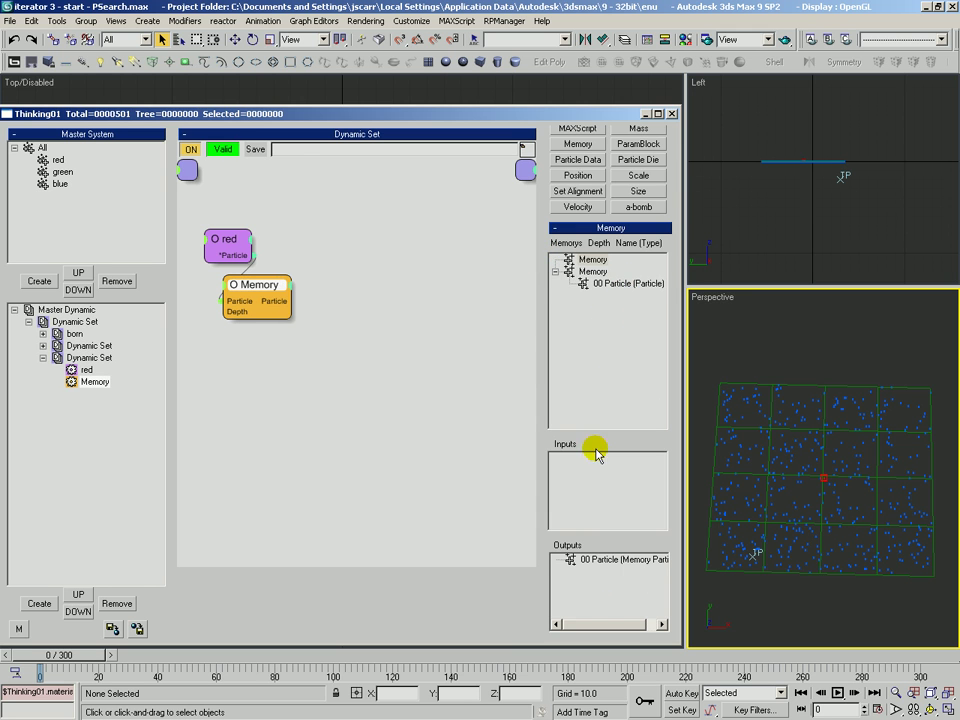
left_click_drag(544, 276, 538, 372)
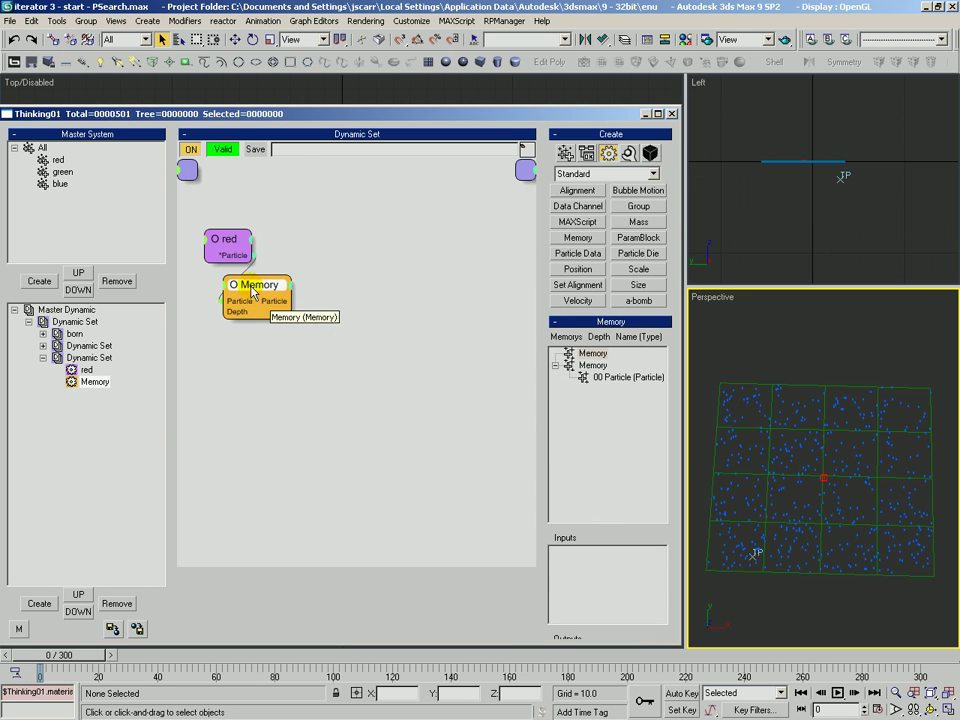
left_click_drag(254, 288, 232, 333)
Add a Distance condition, connecting red's Particle output to Position 2 and Memory's Particle output to Position 1
left_click(587, 154)
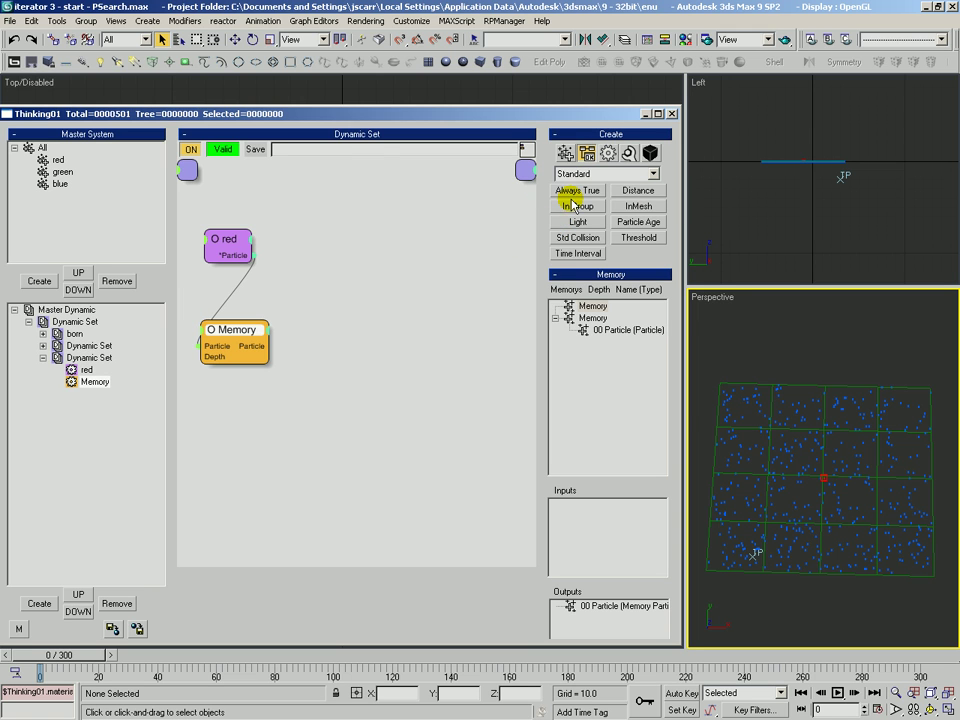
left_click(608, 153)
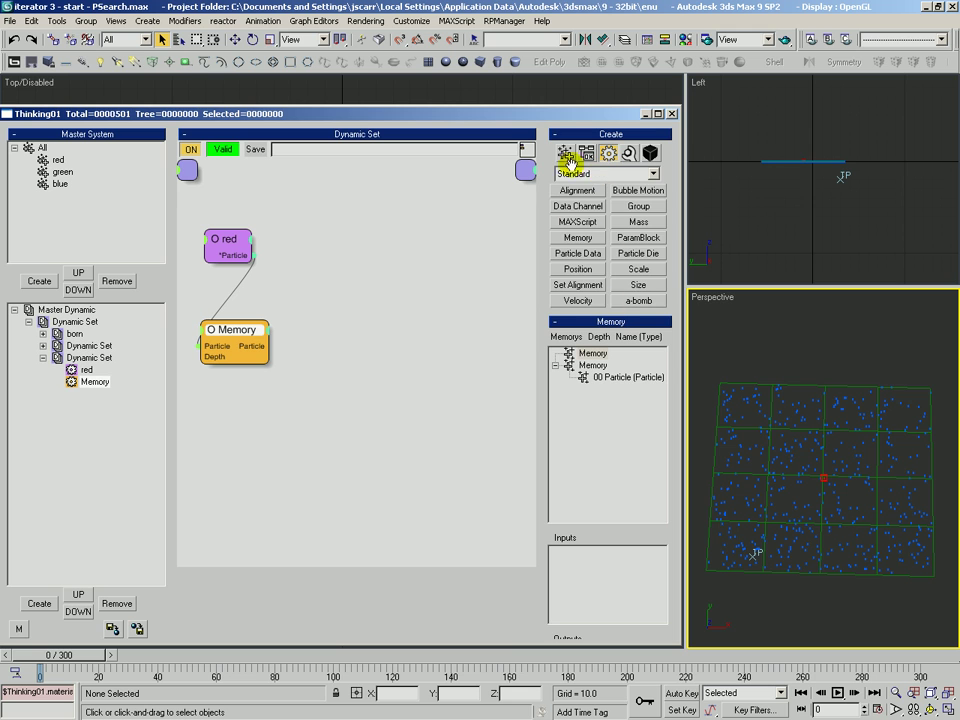
left_click(584, 154)
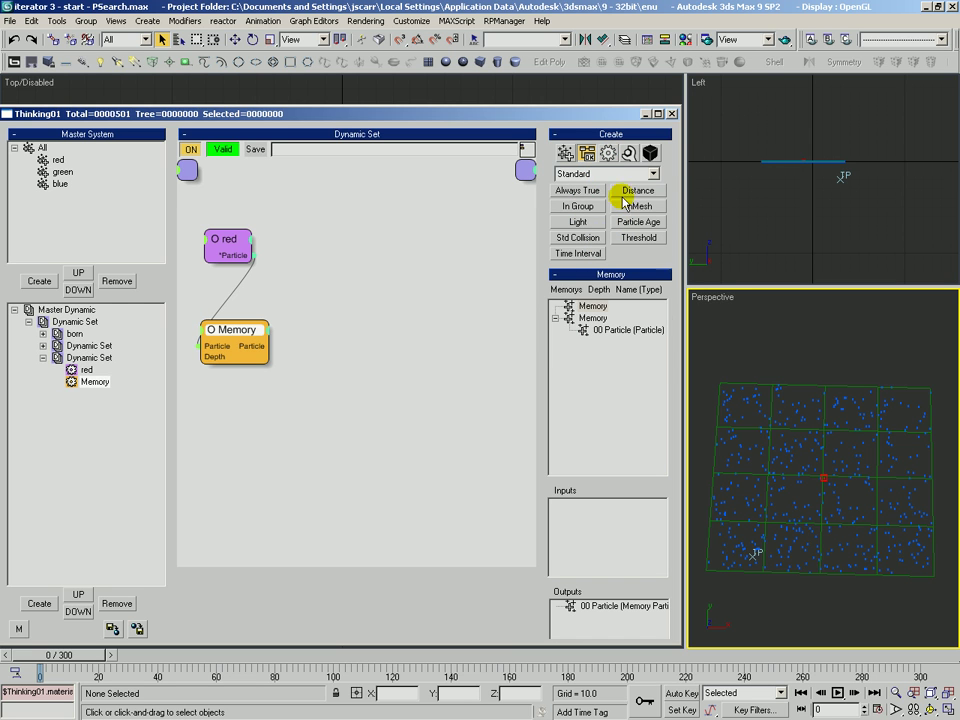
left_click(343, 270)
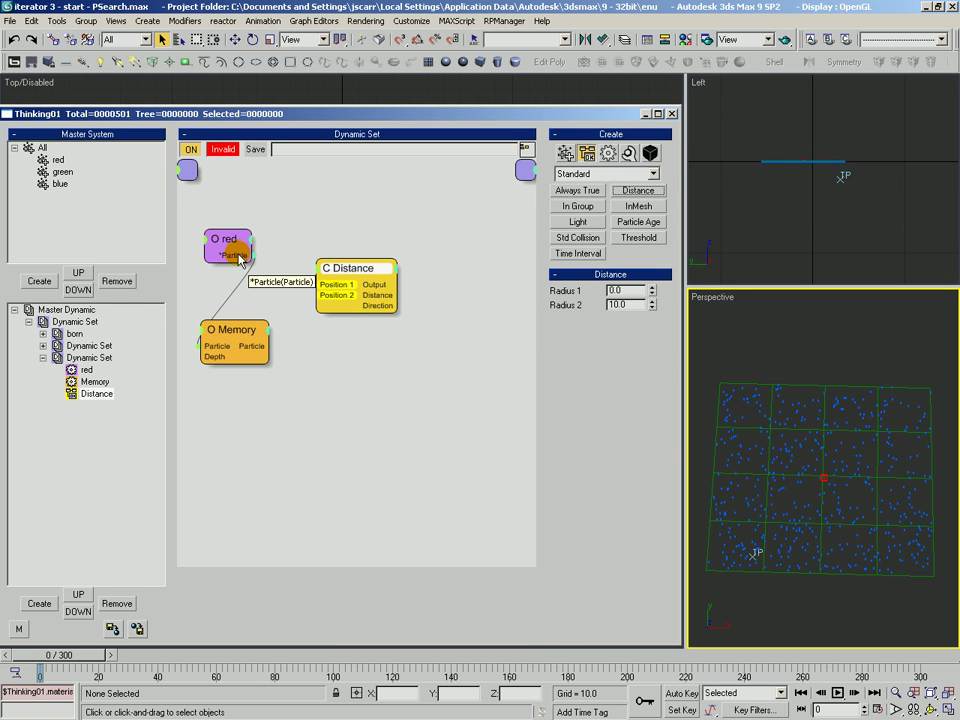
left_click_drag(250, 255, 322, 299)
left_click_drag(248, 336, 248, 307)
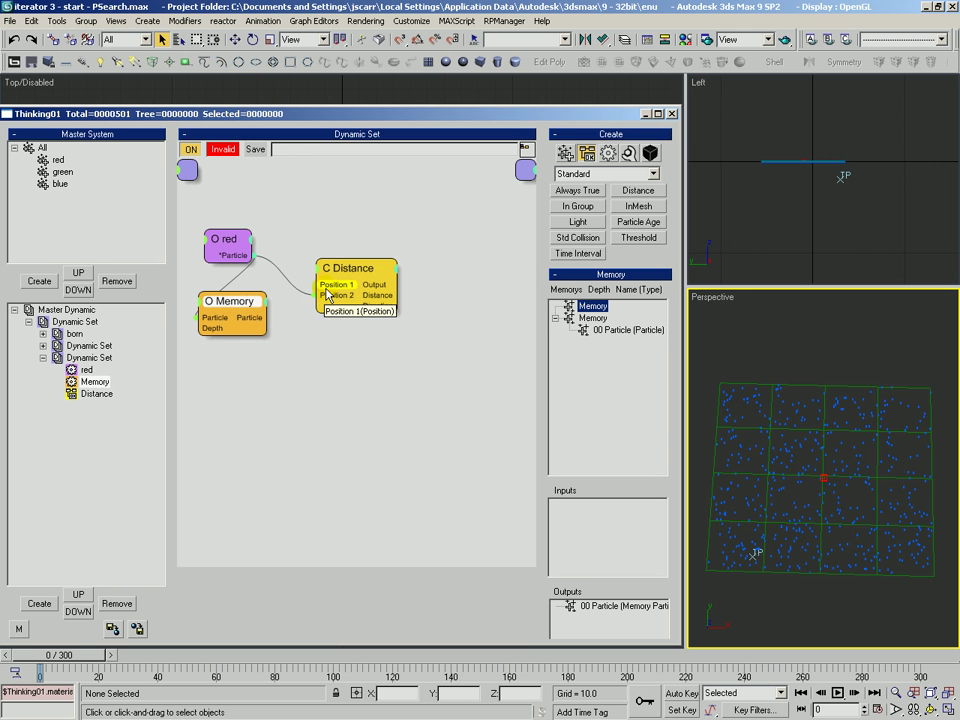
left_click_drag(320, 285, 262, 318)
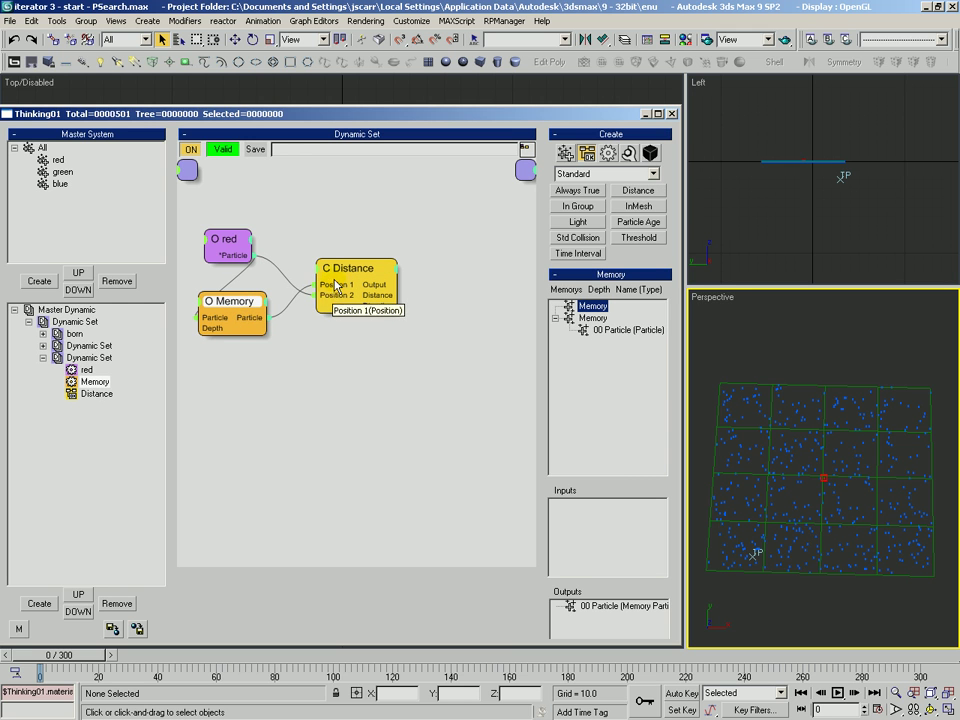
left_click_drag(233, 253, 243, 250)
left_click_drag(225, 304, 225, 300)
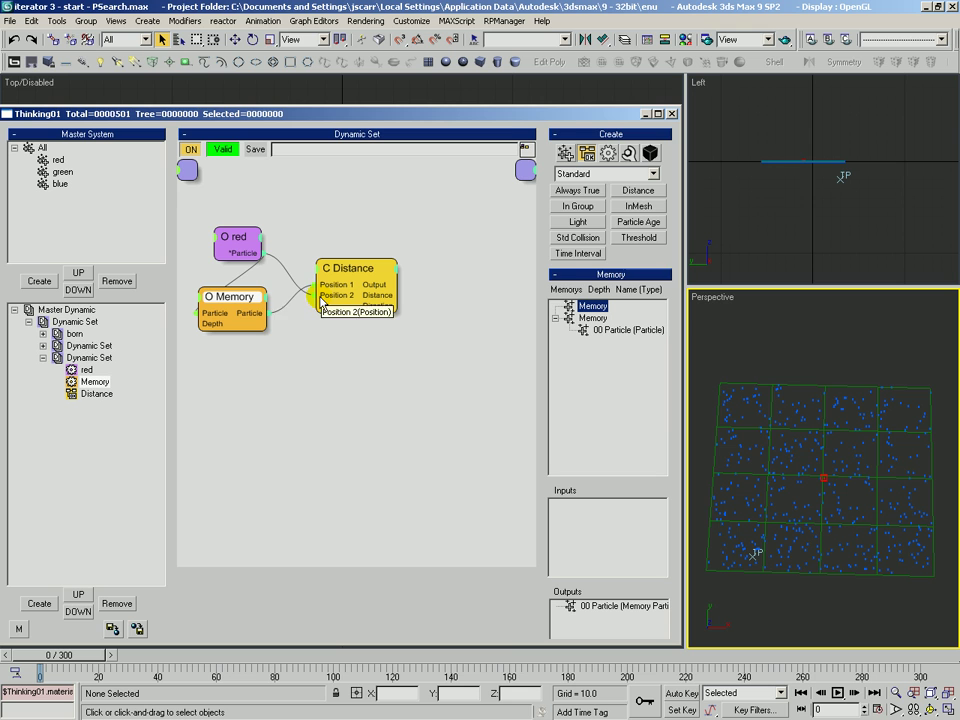
left_click(283, 318)
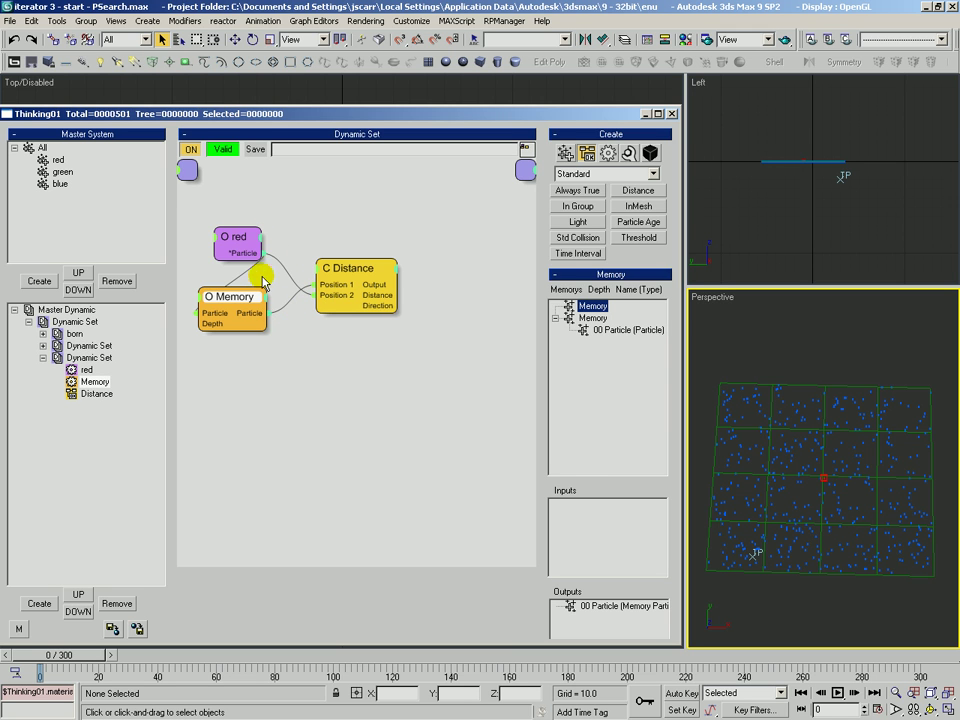
Add a Velocity operator beyond the Distance condition and connect red's Particle output to its Particle input
left_click_drag(359, 273, 329, 267)
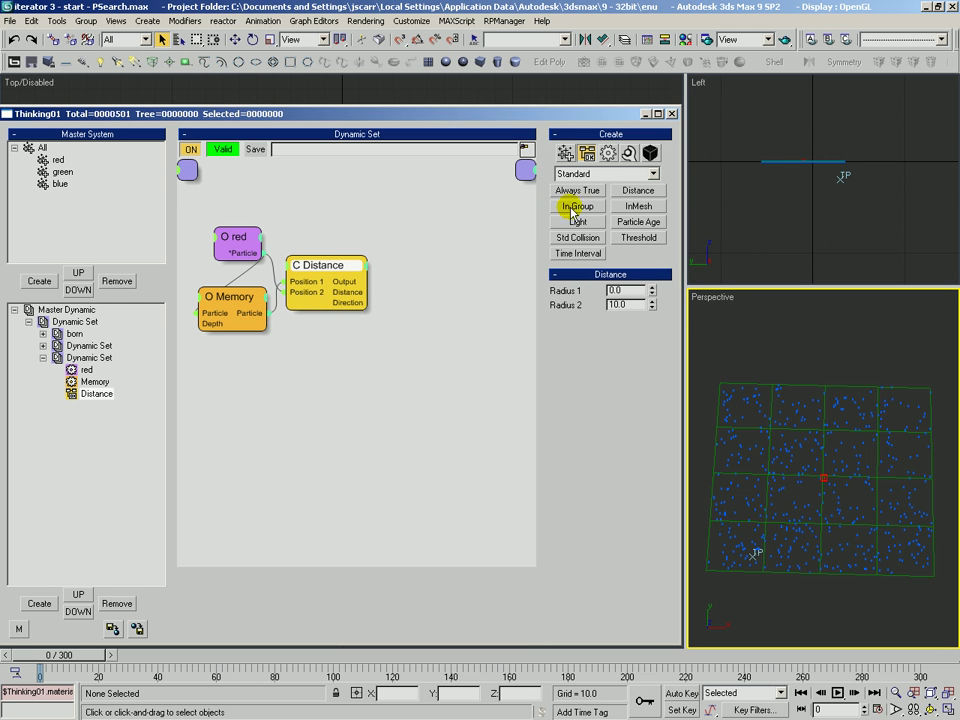
left_click(608, 154)
left_click(411, 236)
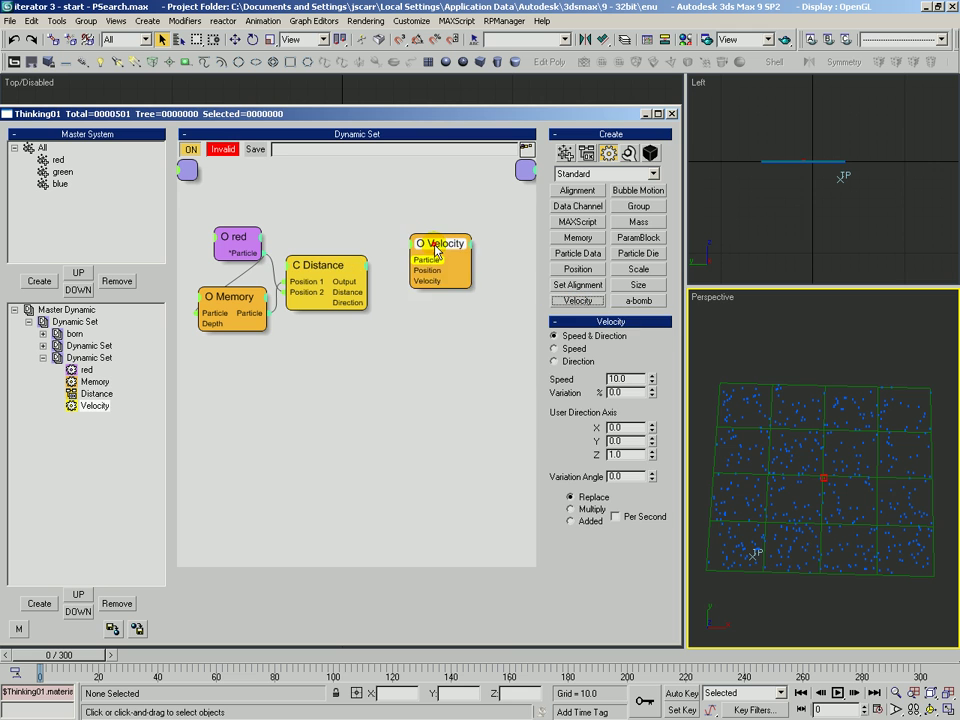
left_click_drag(434, 244, 256, 252)
left_click_drag(318, 271, 323, 289)
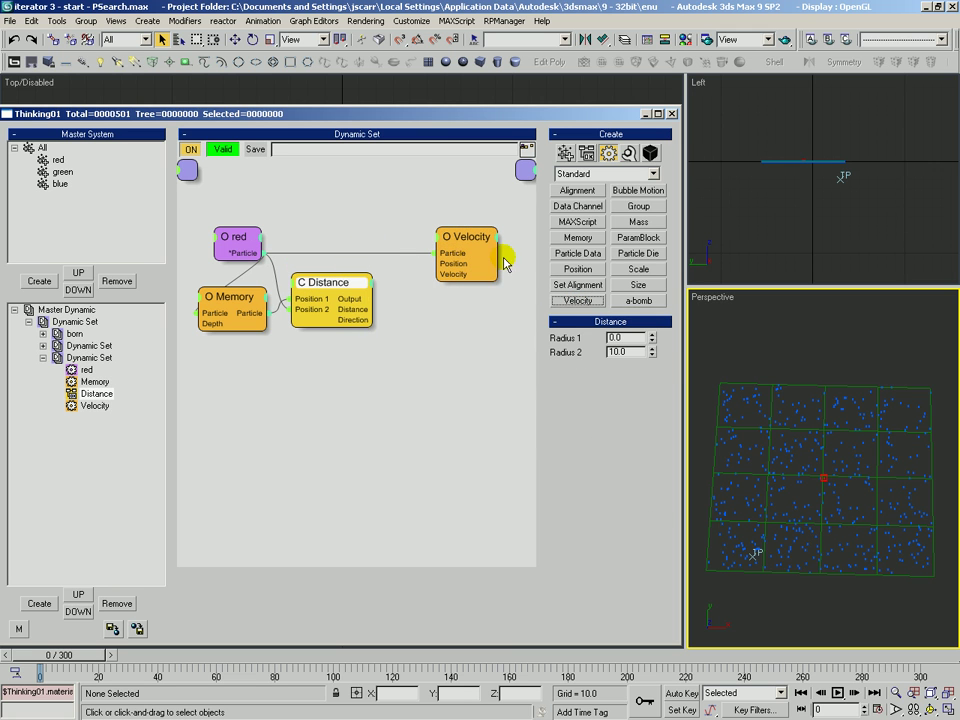
Expose the Speed and Direction inputs on Velocity and connect Distance's Direction output to its Direction input
right_click(455, 243)
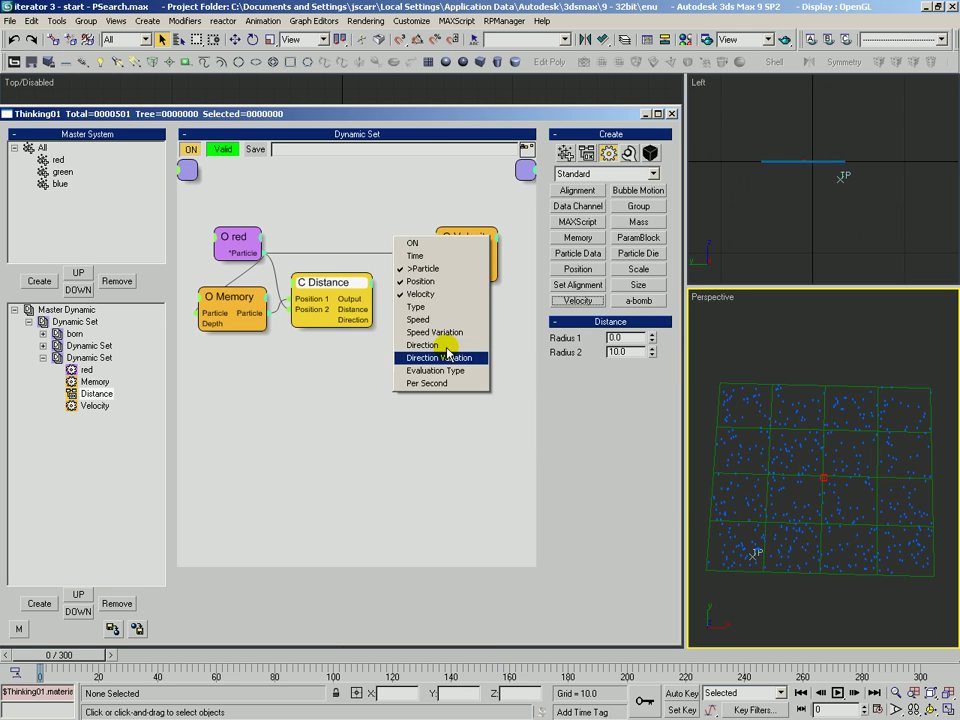
left_click(426, 320)
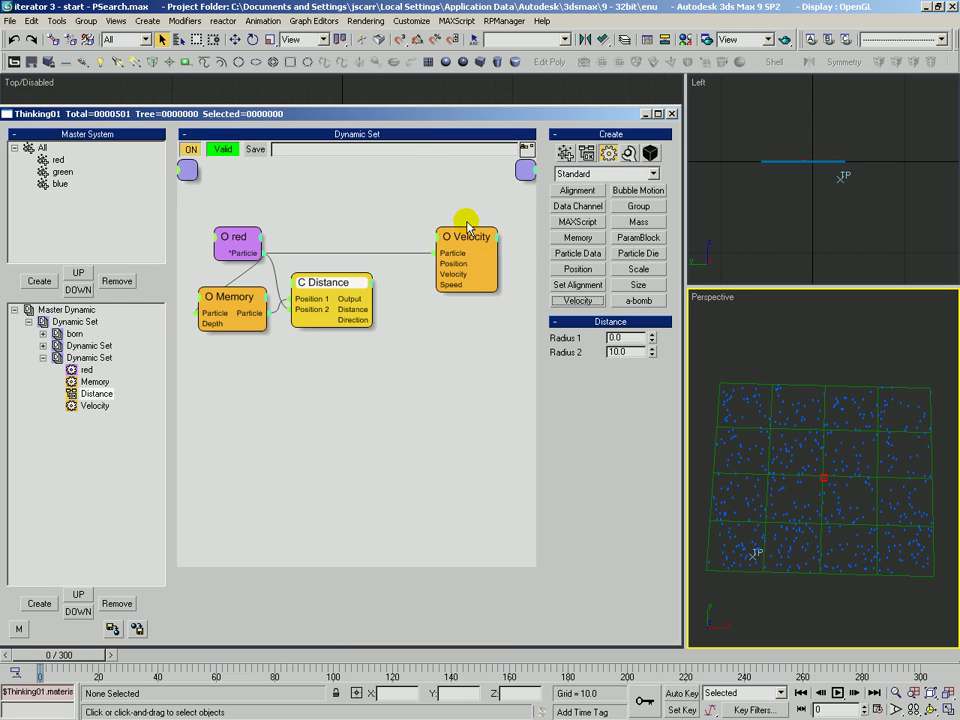
right_click(439, 232)
left_click(418, 342)
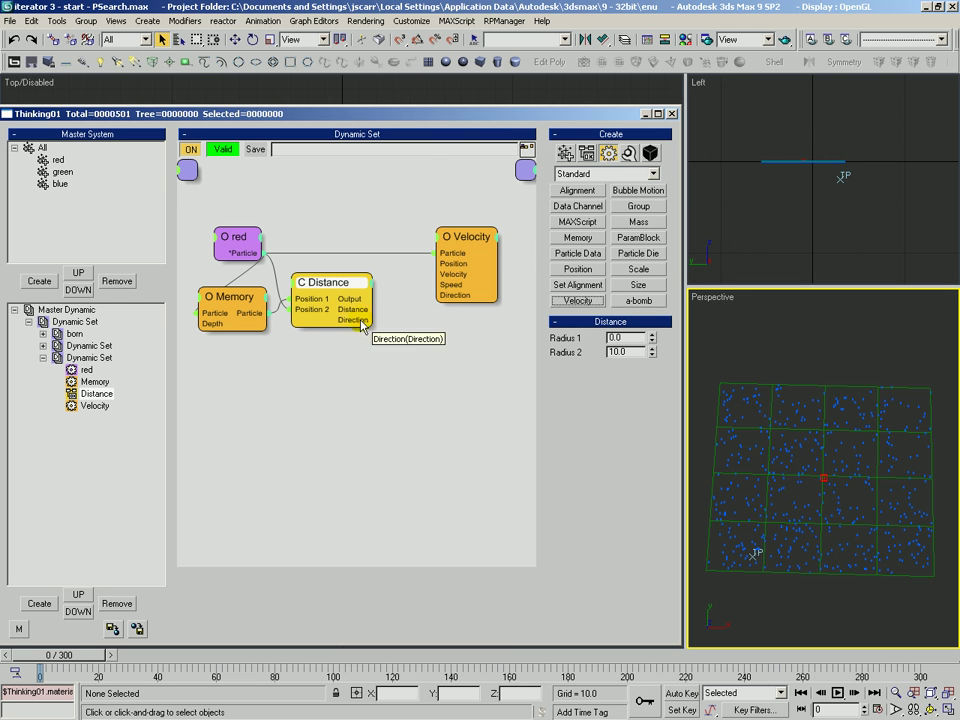
left_click_drag(371, 320, 438, 304)
left_click_drag(465, 237, 475, 250)
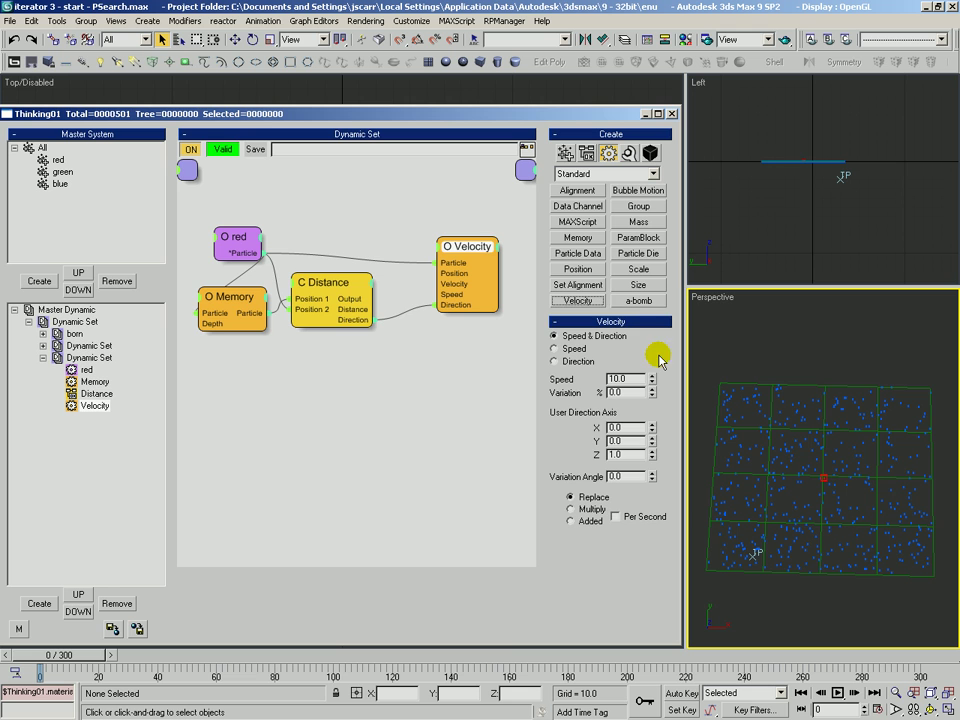
Spread out the Memory and Distance nodes and add a Float helper fed by Distance's Distance output
left_click_drag(326, 285, 331, 289)
left_click_drag(225, 297, 210, 386)
left_click_drag(330, 292, 297, 317)
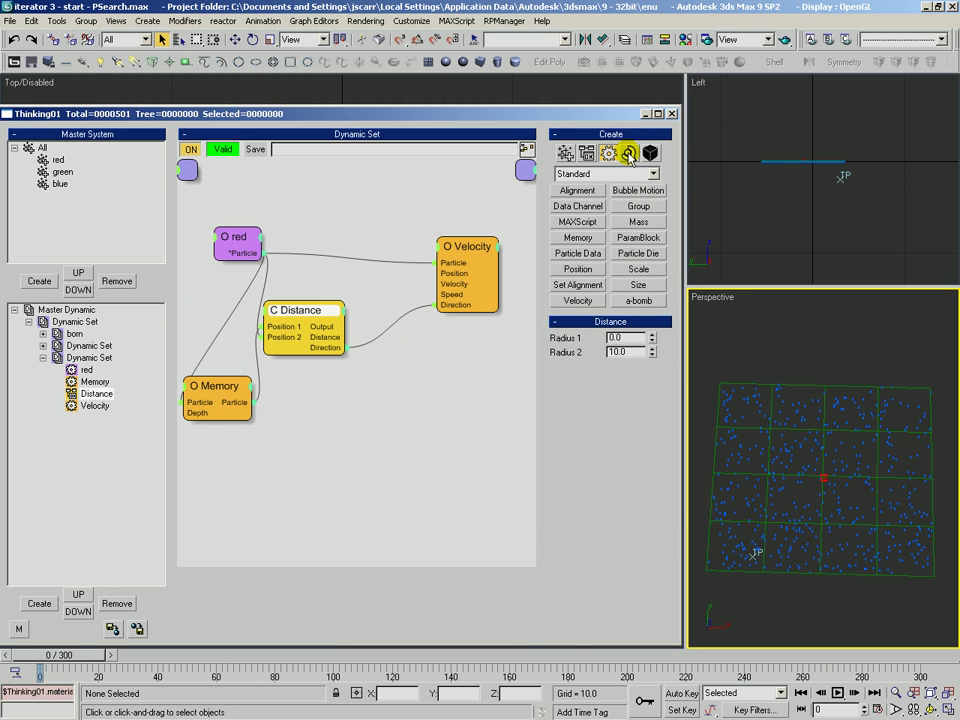
left_click(629, 153)
left_click(580, 240)
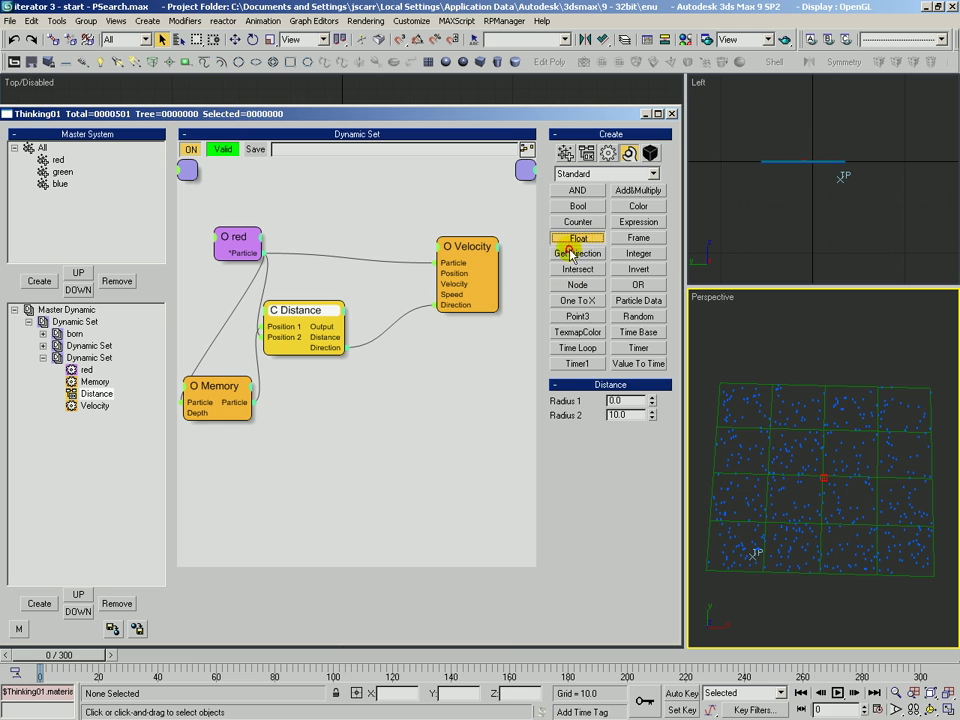
left_click(387, 358)
left_click_drag(345, 338, 387, 361)
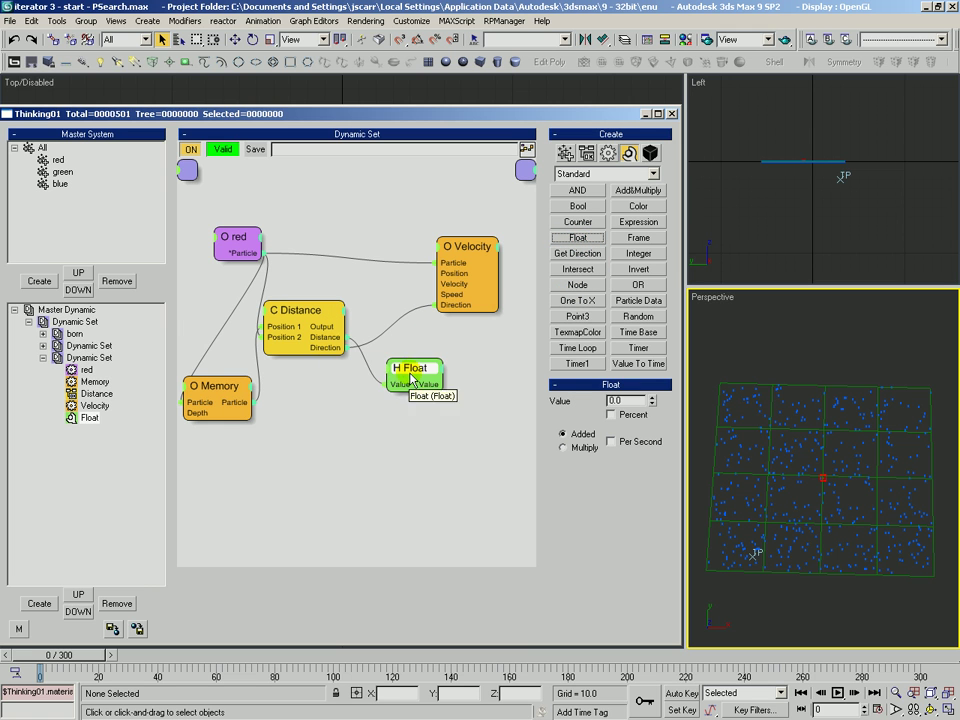
Set the Float helper to Multiply with a value of 5.0 and connect its Value output to Velocity's Speed input
left_click(564, 447)
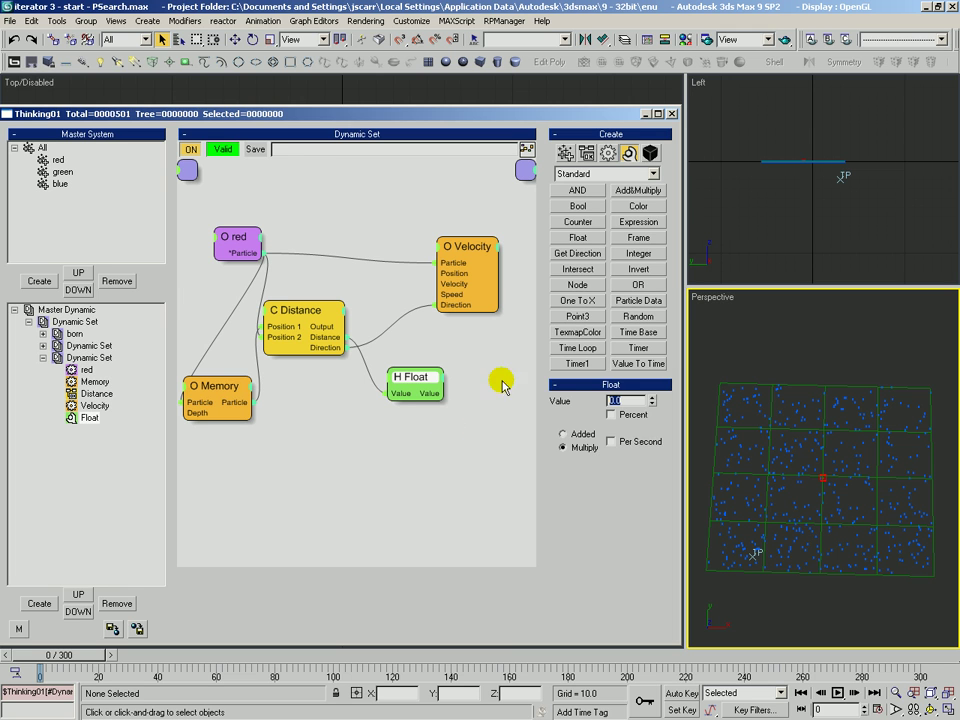
left_click_drag(302, 340, 288, 338)
left_click_drag(415, 380, 399, 369)
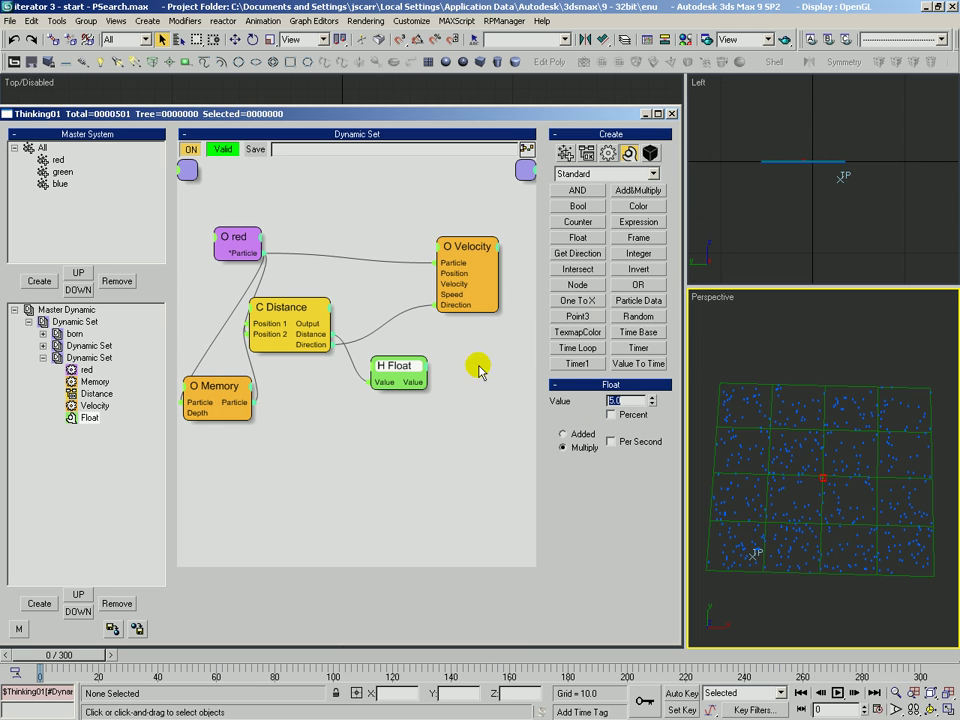
left_click_drag(407, 381, 456, 296)
left_click_drag(364, 378, 386, 369)
left_click_drag(276, 312, 286, 314)
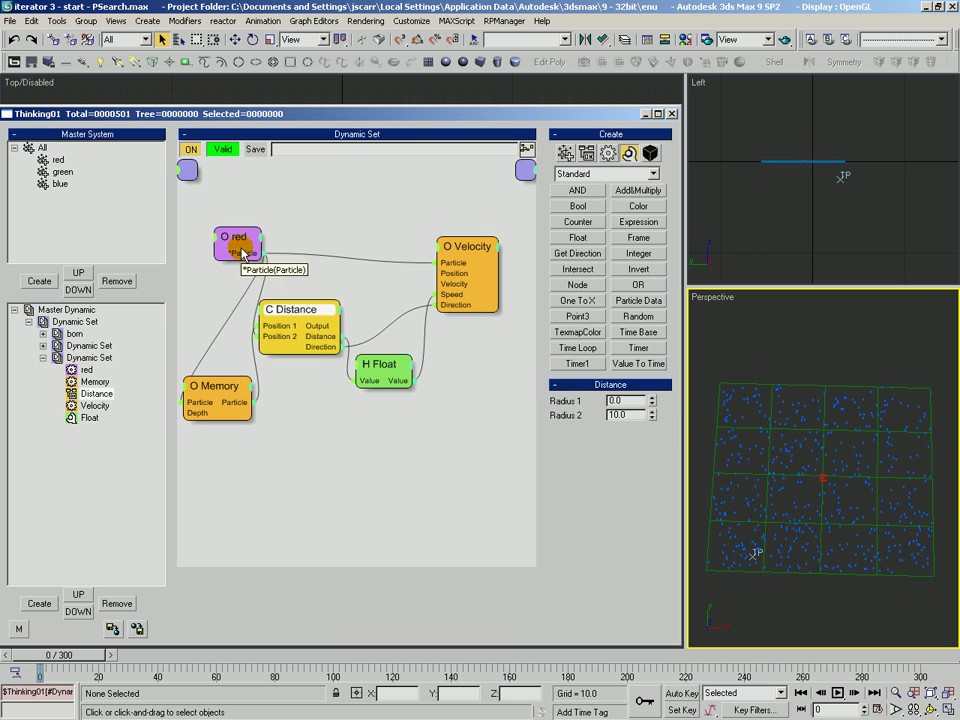
Return to the PSearch dynamic set and review how PSearch's nearest particle is stored in Memory
left_click_drag(243, 255, 226, 243)
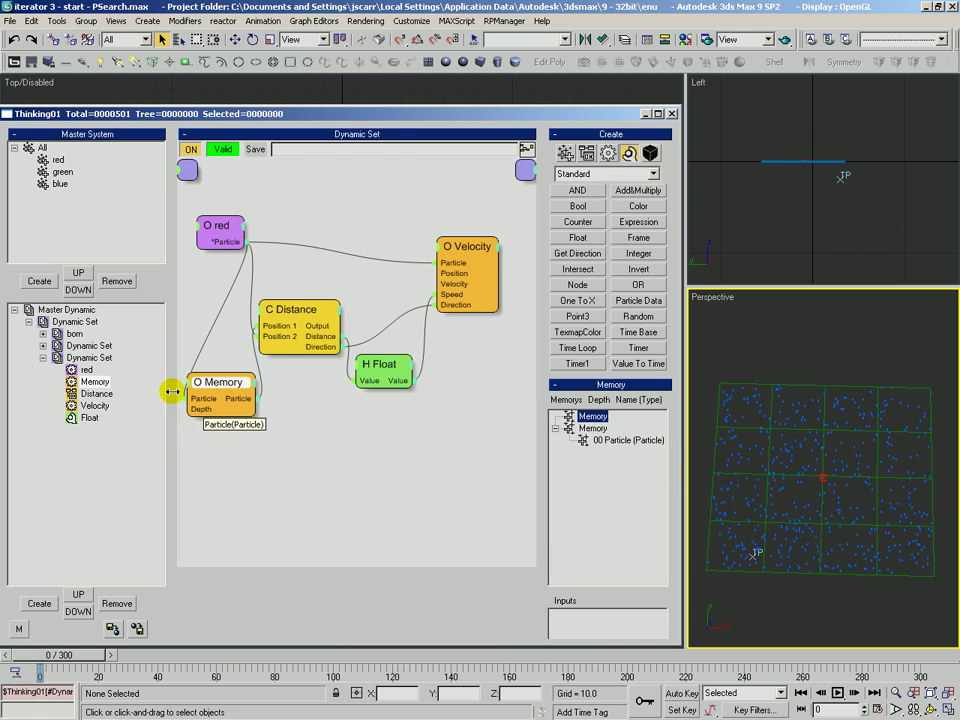
left_click(89, 345)
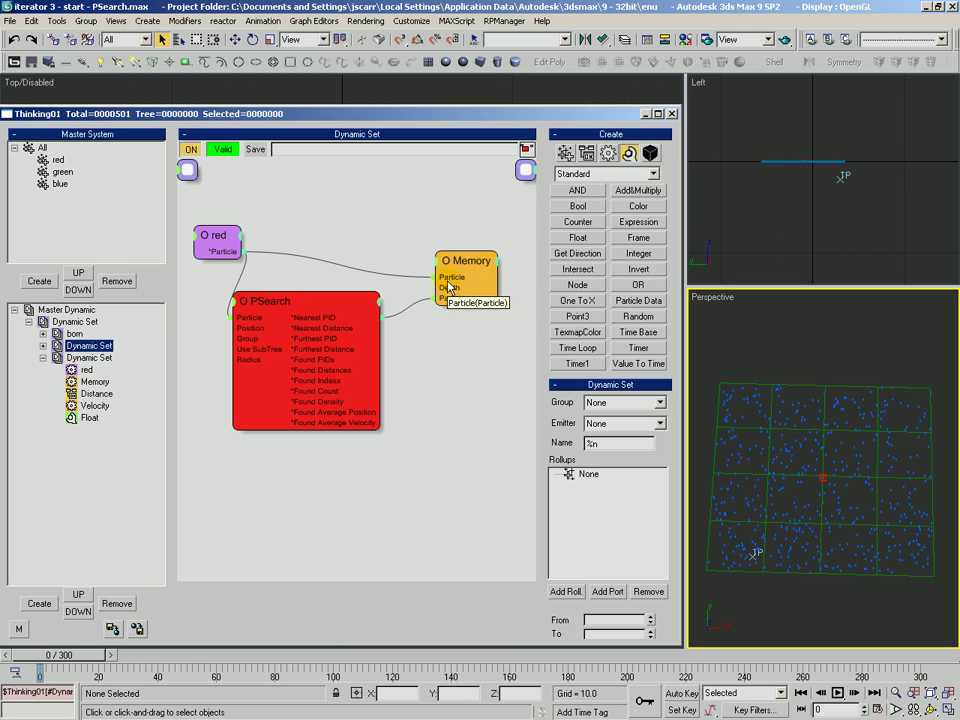
left_click(317, 296)
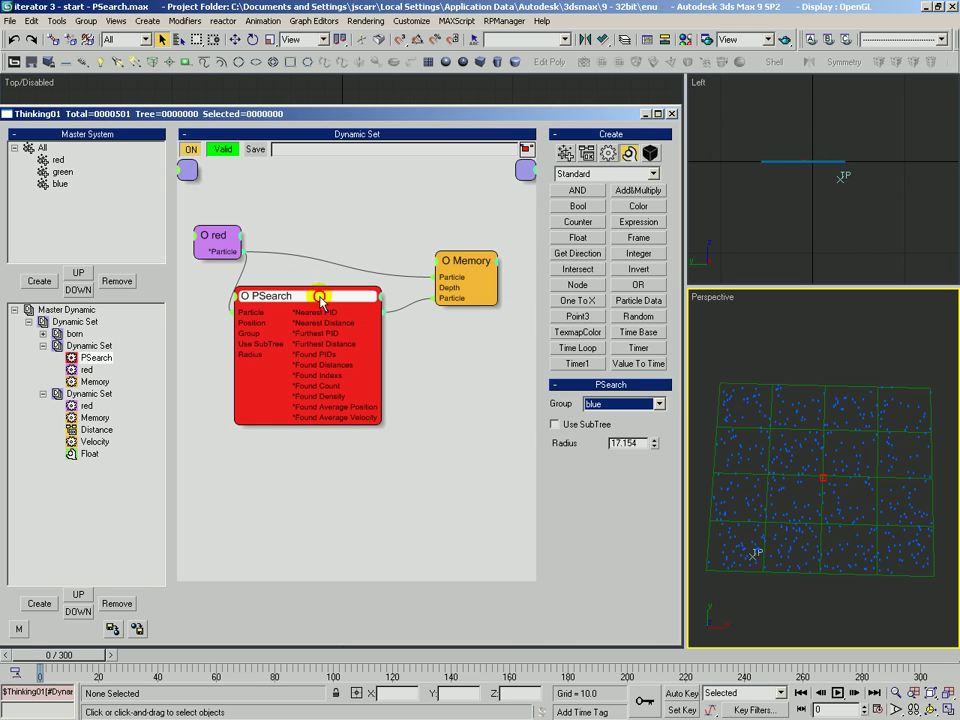
left_click(450, 278)
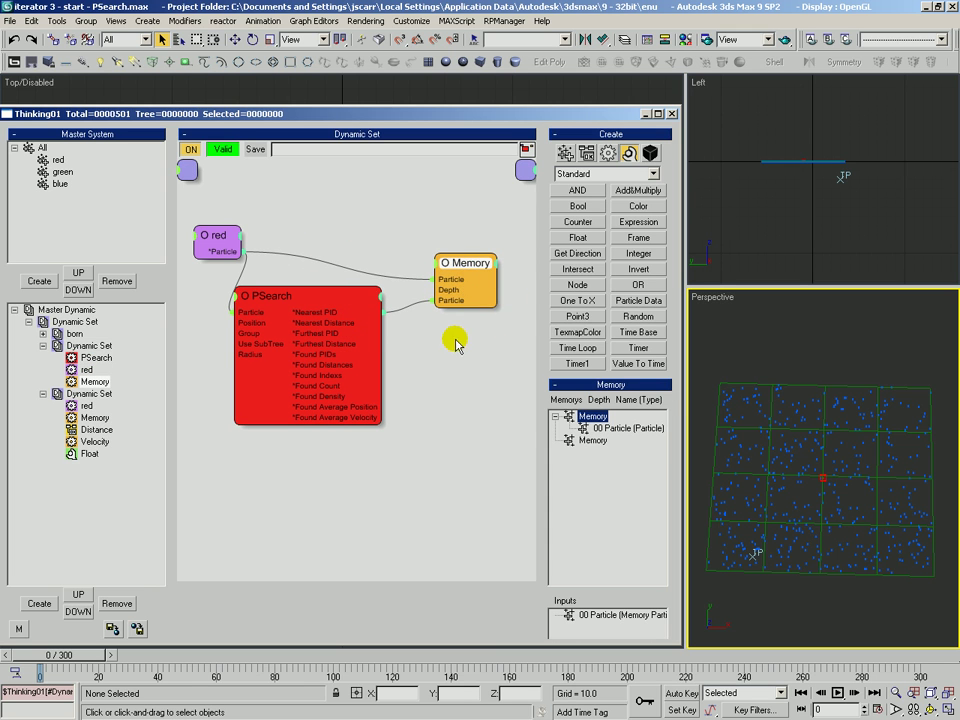
Reopen the Velocity dynamic set and review the wiring from red and Memory through Distance and Float to Velocity
left_click(89, 394)
left_click_drag(228, 217, 218, 218)
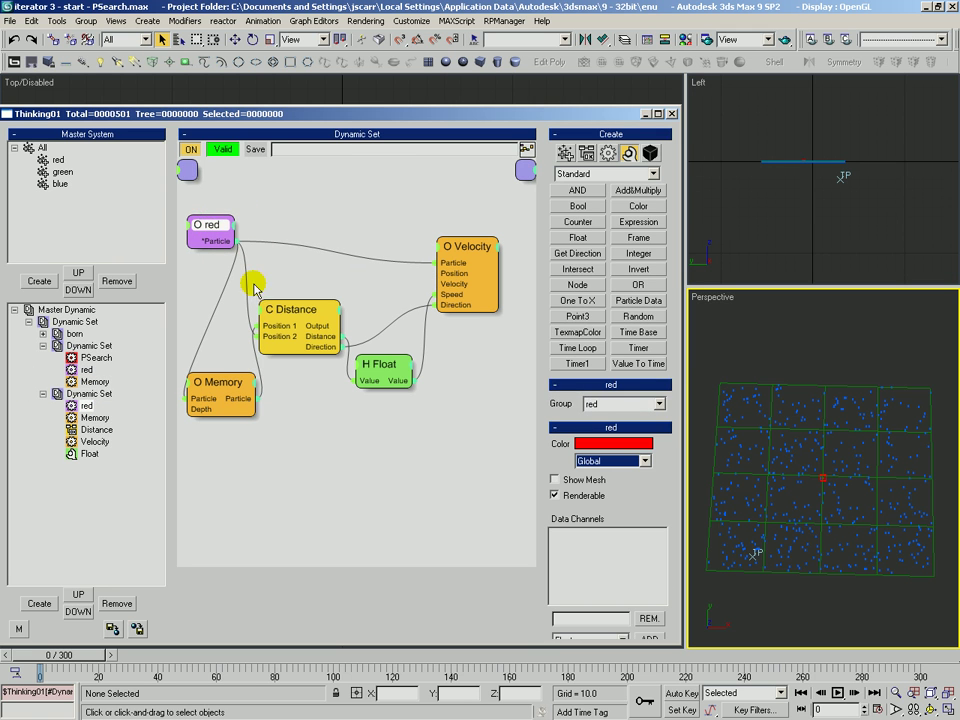
left_click(223, 385)
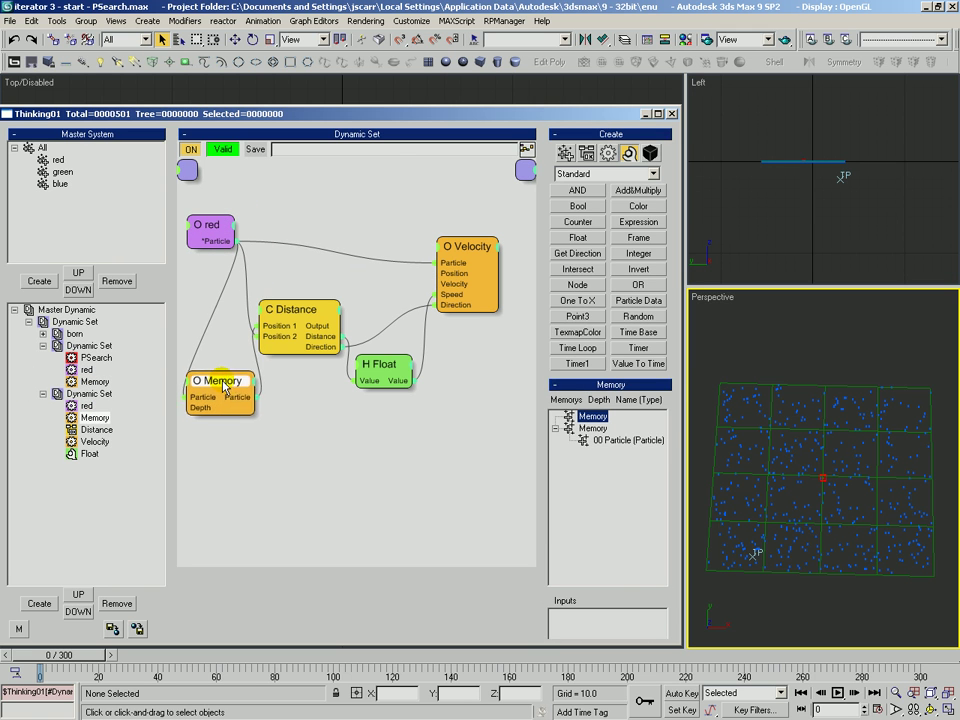
left_click(290, 307)
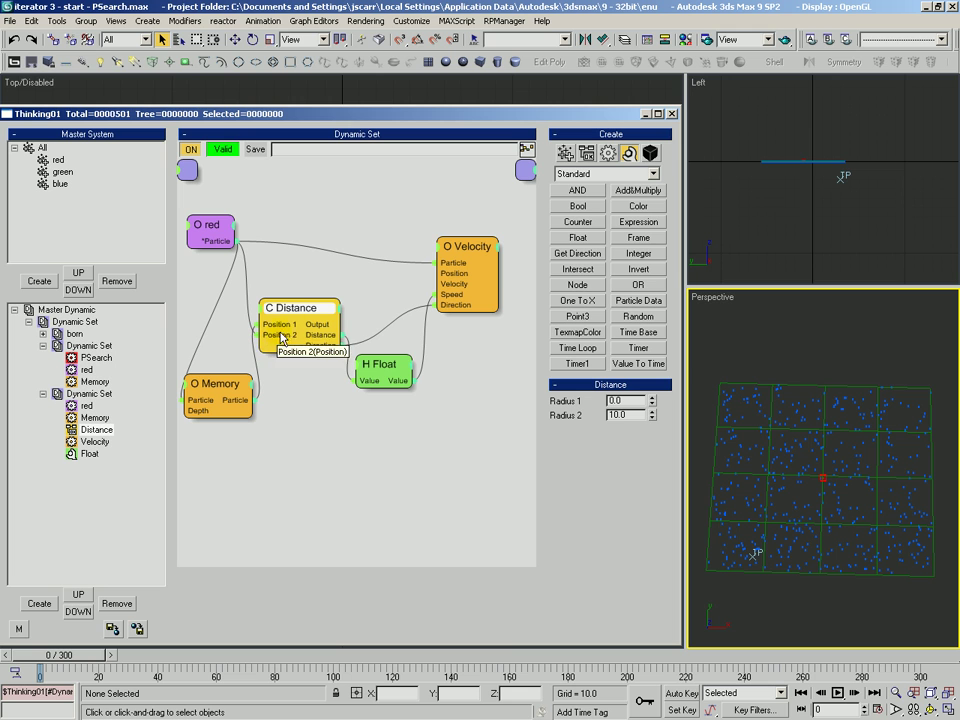
left_click_drag(281, 338, 271, 335)
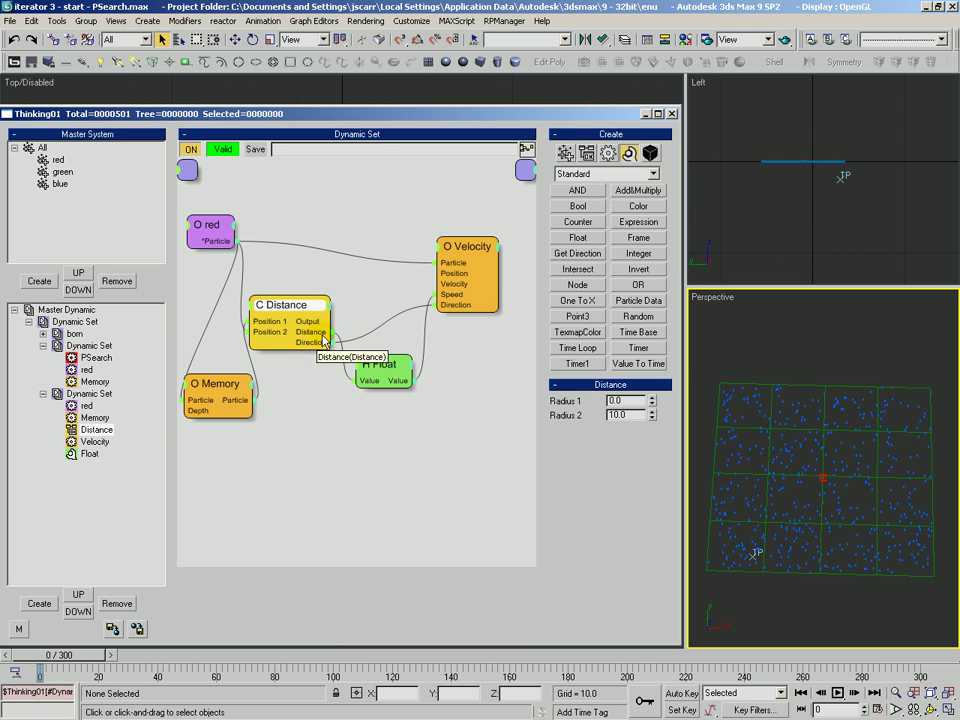
left_click_drag(389, 300, 388, 301)
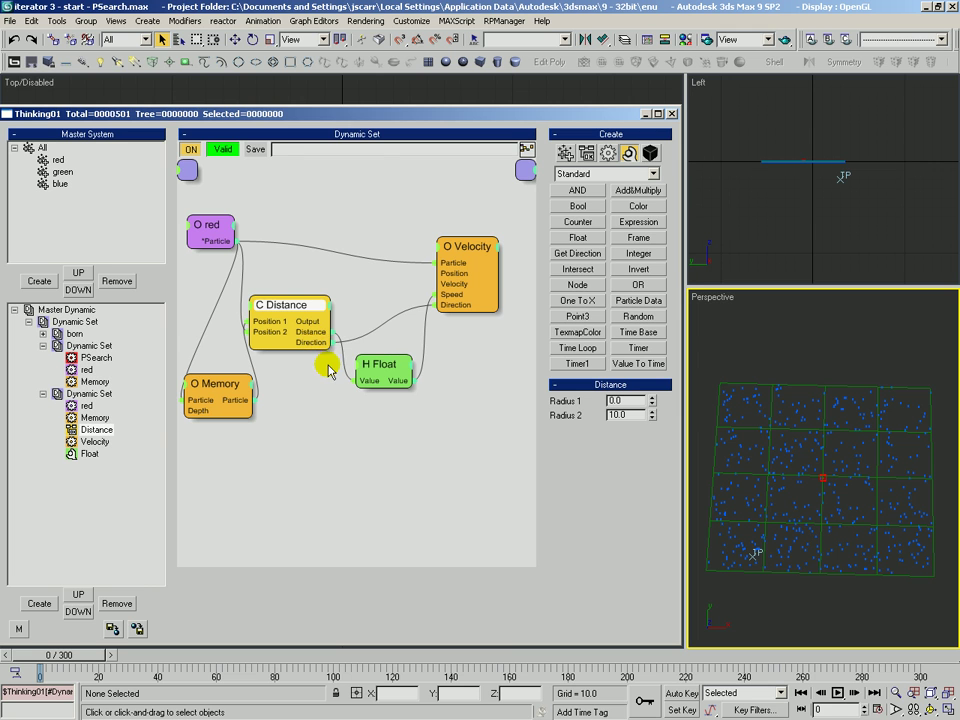
left_click_drag(281, 305, 285, 294)
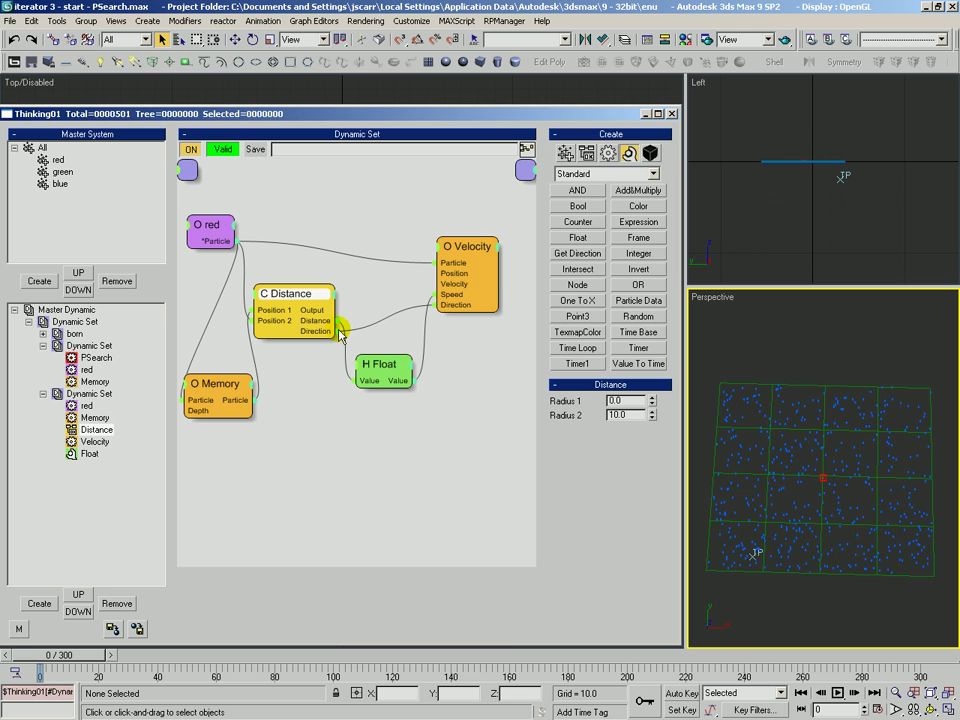
left_click_drag(232, 388, 228, 376)
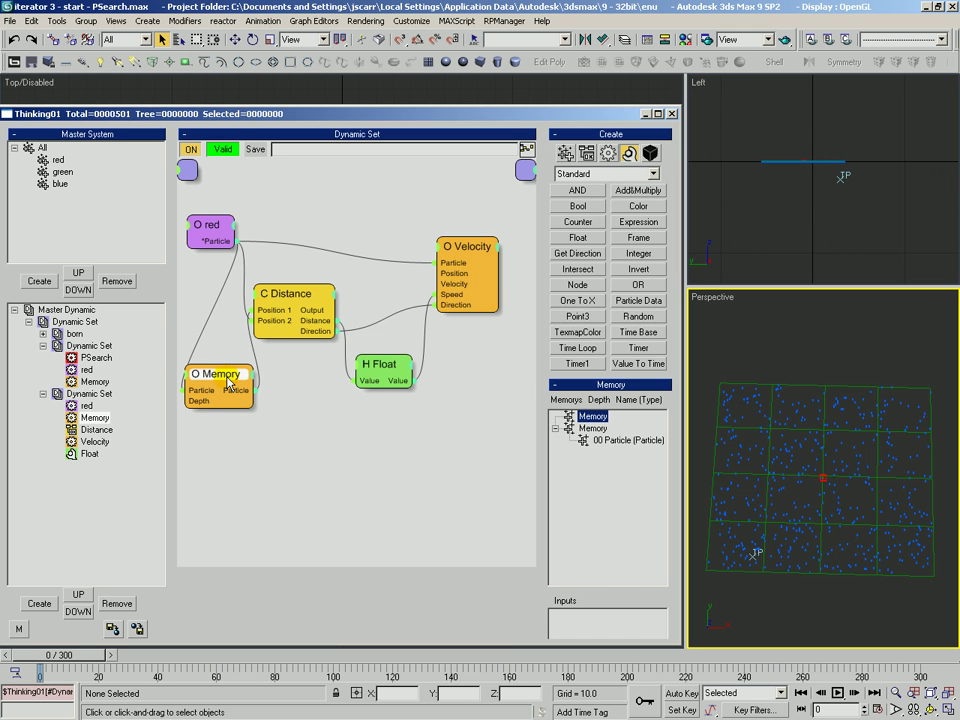
left_click_drag(288, 318, 312, 320)
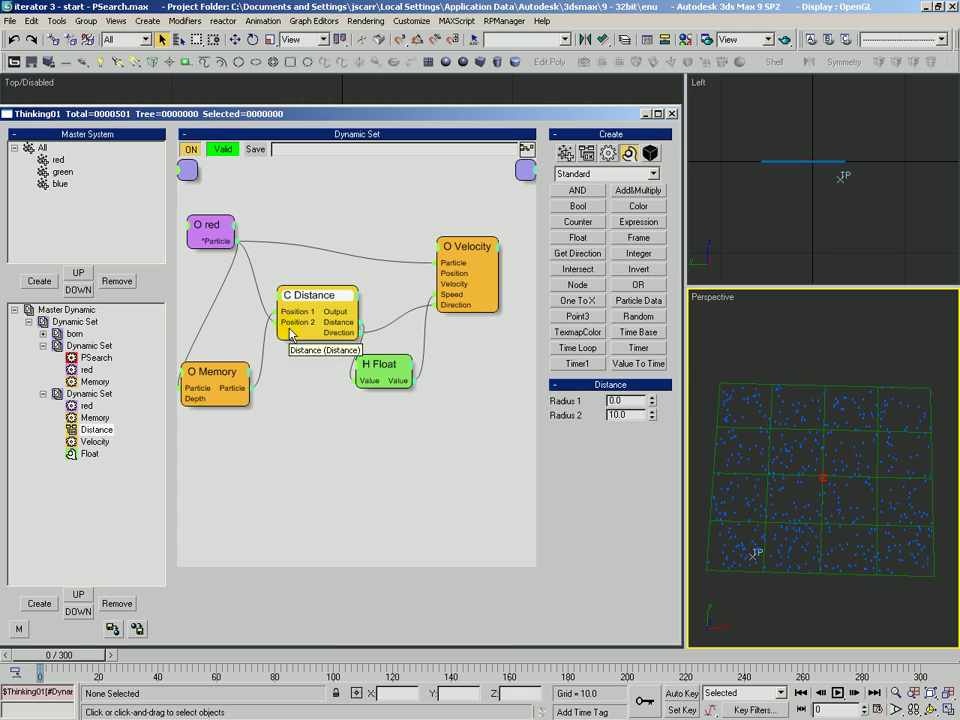
Review the red node and rearrange the Memory, Distance, Velocity and Float nodes into a tidier layout
left_click(211, 228)
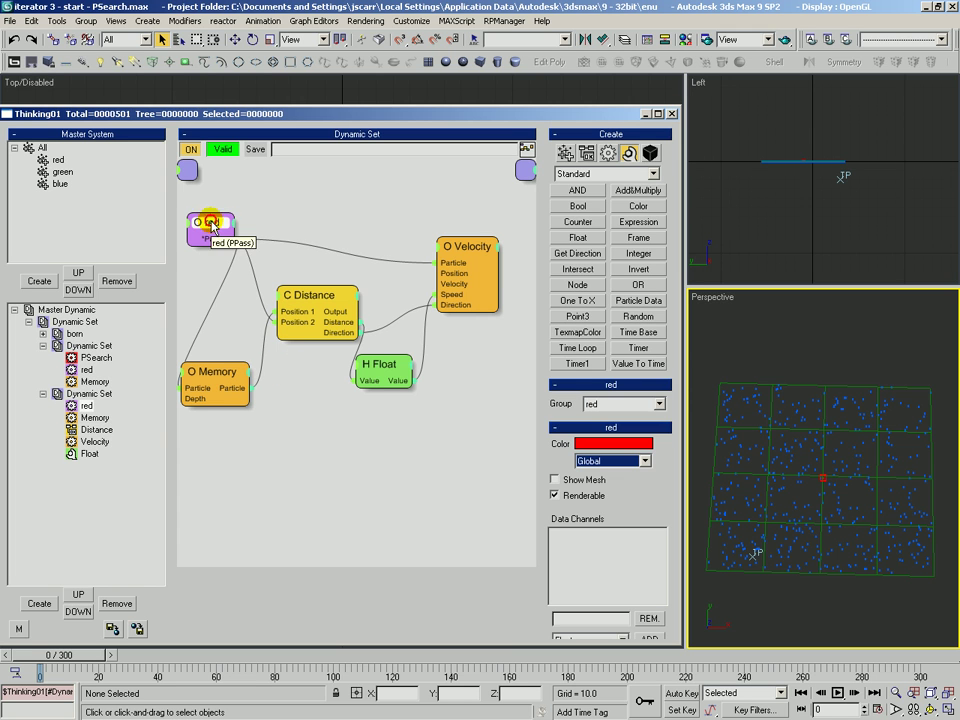
left_click(194, 370)
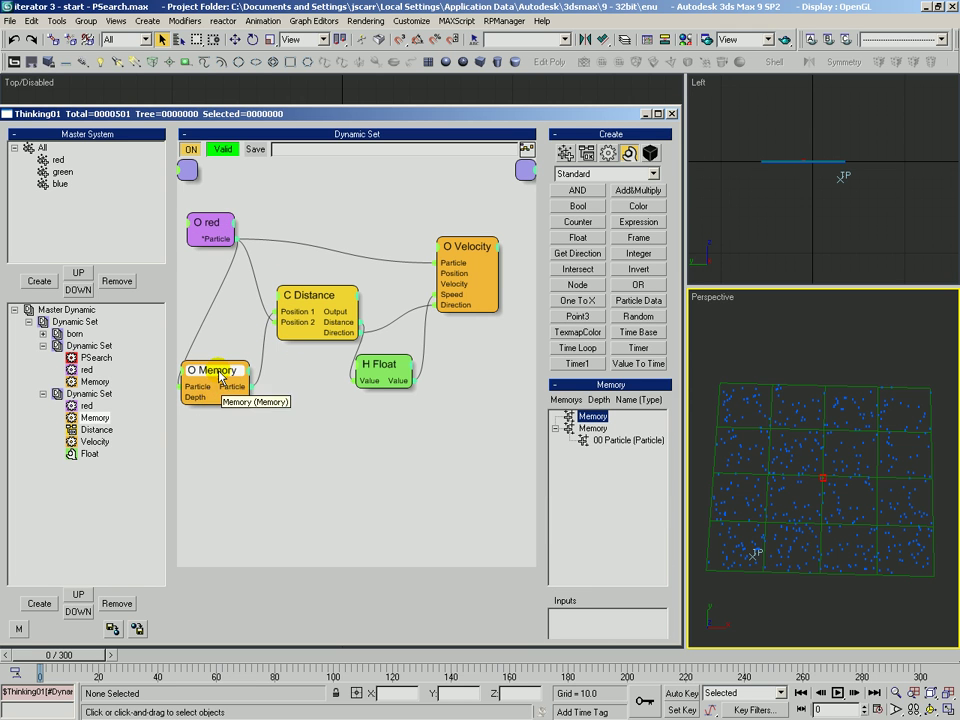
left_click_drag(219, 373, 232, 351)
left_click_drag(317, 293, 308, 287)
left_click_drag(471, 257, 491, 254)
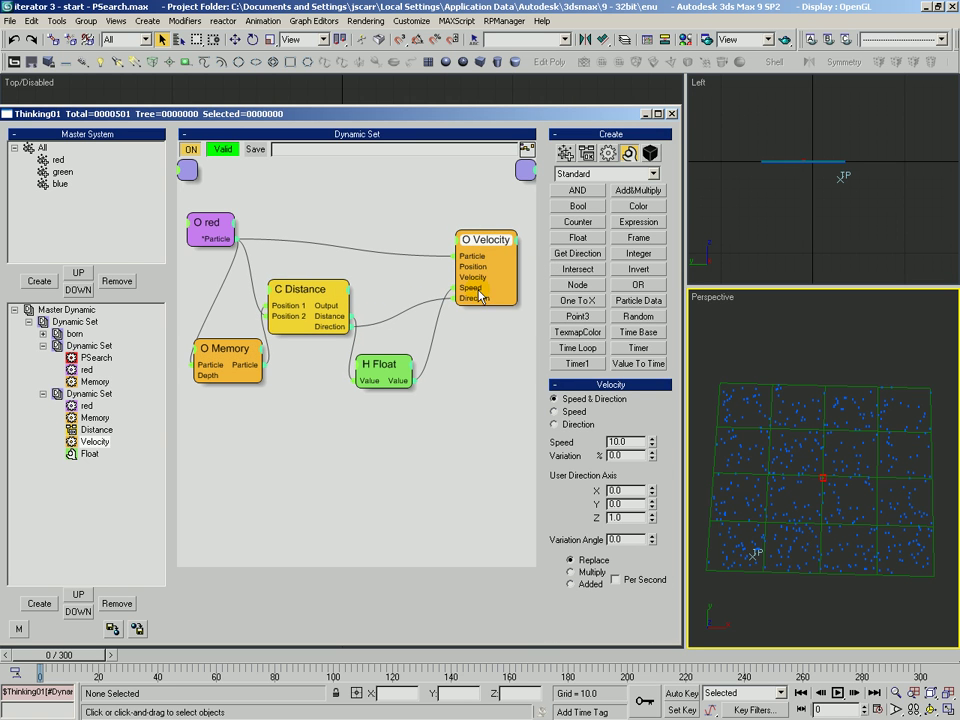
left_click_drag(392, 361, 373, 369)
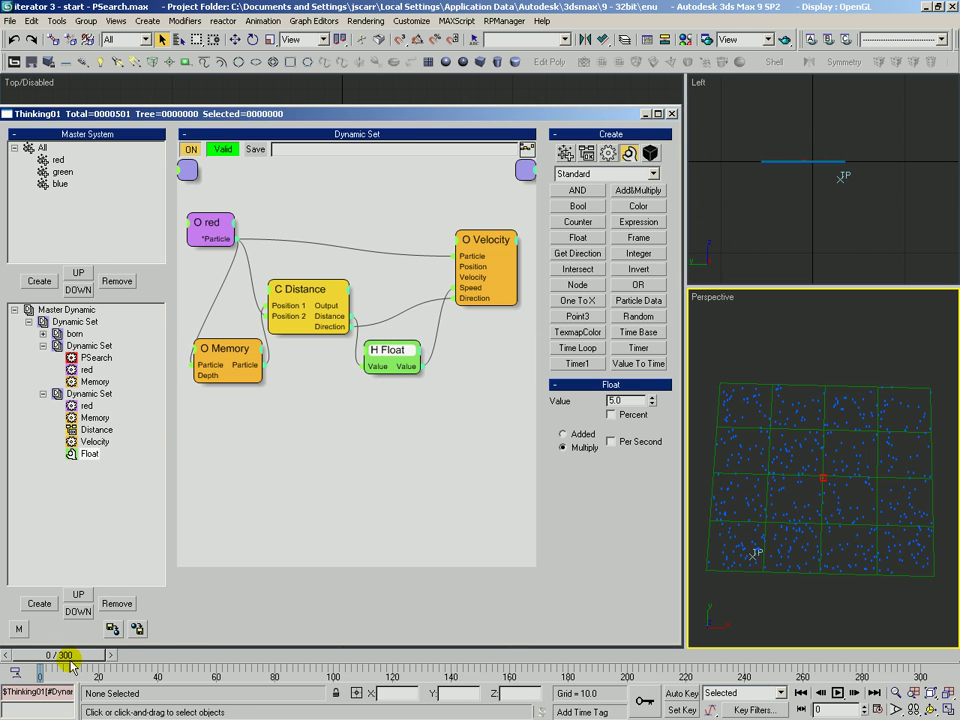
Scrub the animation to frame 110 and examine the red particle's movement from a tilted Perspective view
left_click_drag(70, 665, 372, 690)
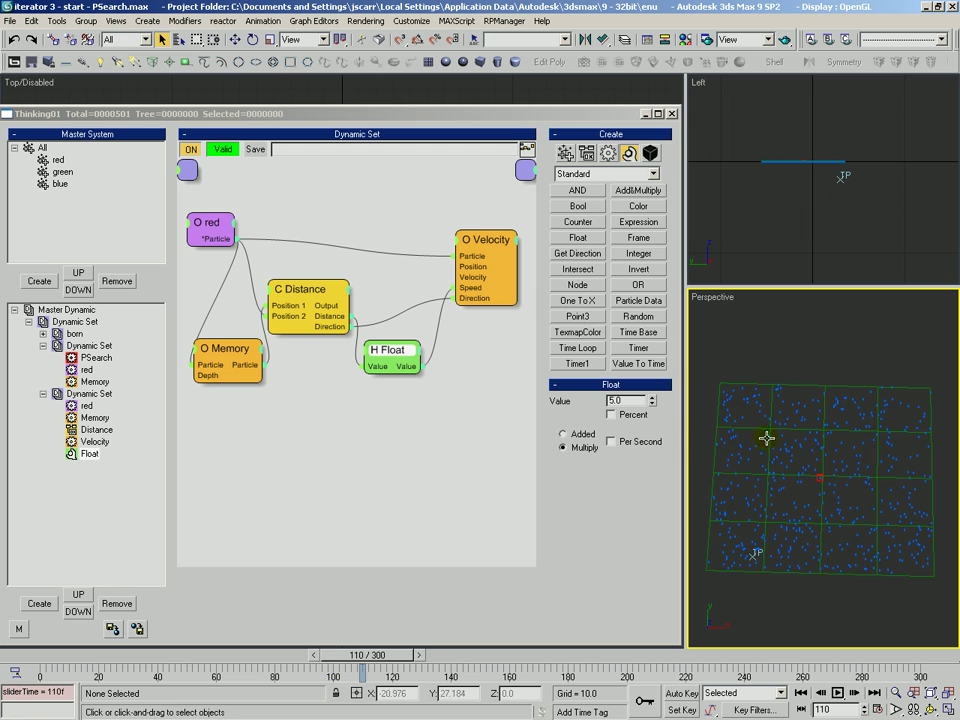
left_click(818, 475)
left_click(818, 475, "ctrl")
key("ctrl+r")
mouse_move(818, 475)
left_mouse_down()
mouse_move(840, 439)
mouse_move(808, 401)
mouse_move(806, 454)
mouse_move(808, 437)
mouse_move(815, 463)
left_mouse_up()
key("alt+z")
key("q")
left_click(812, 465)
key("ctrl+r")
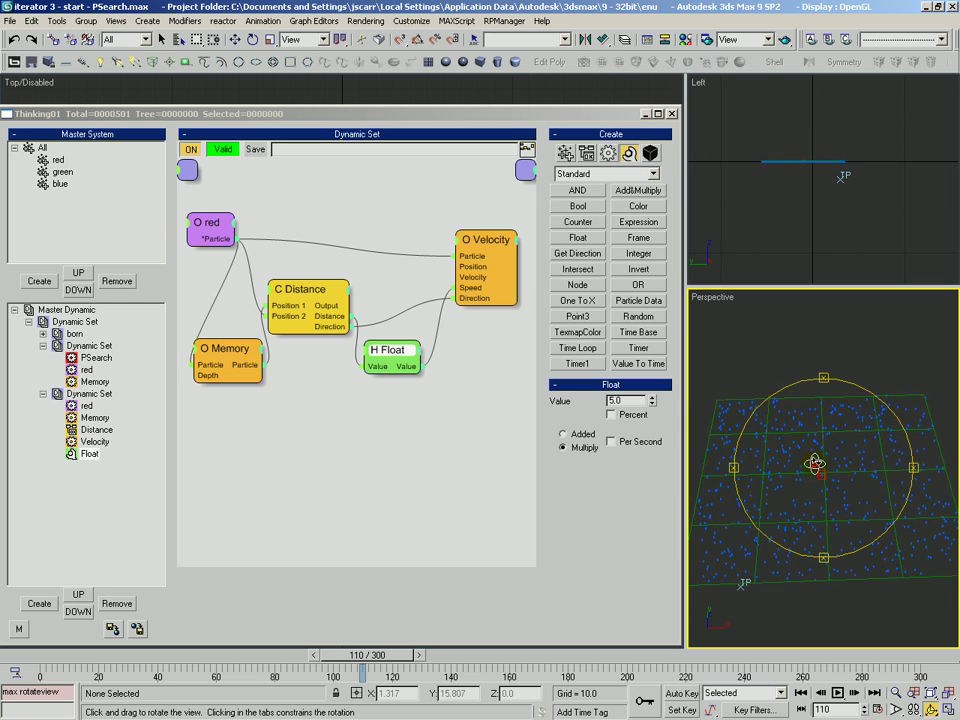
key("Escape")
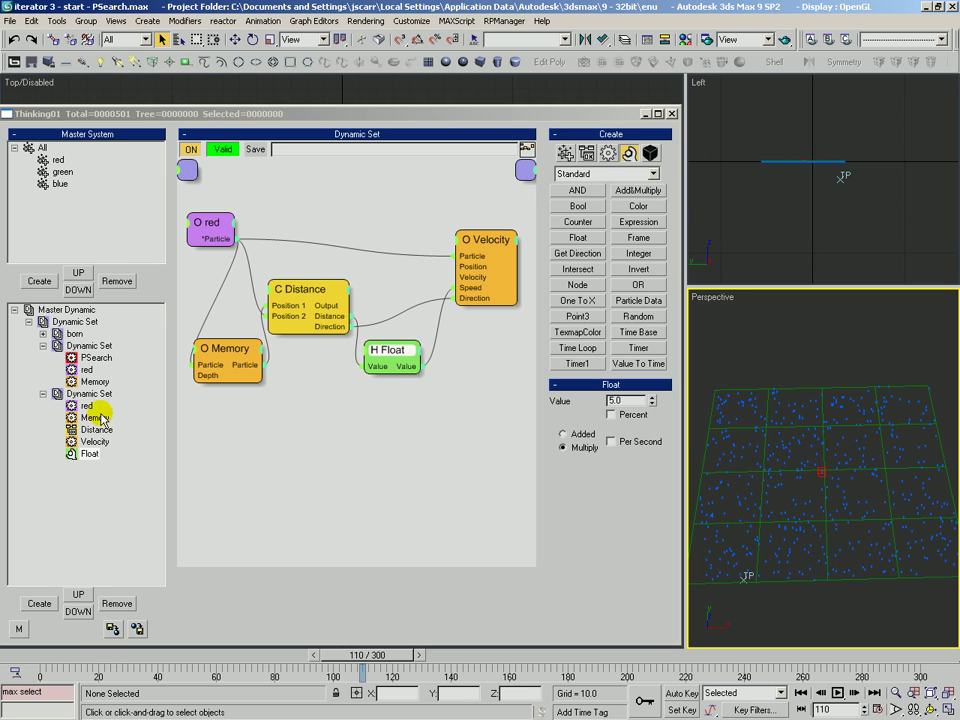
Increase PSearch's Radius to 80.454 in its dynamic set and return to frame 0
left_click(94, 381)
left_click(96, 357)
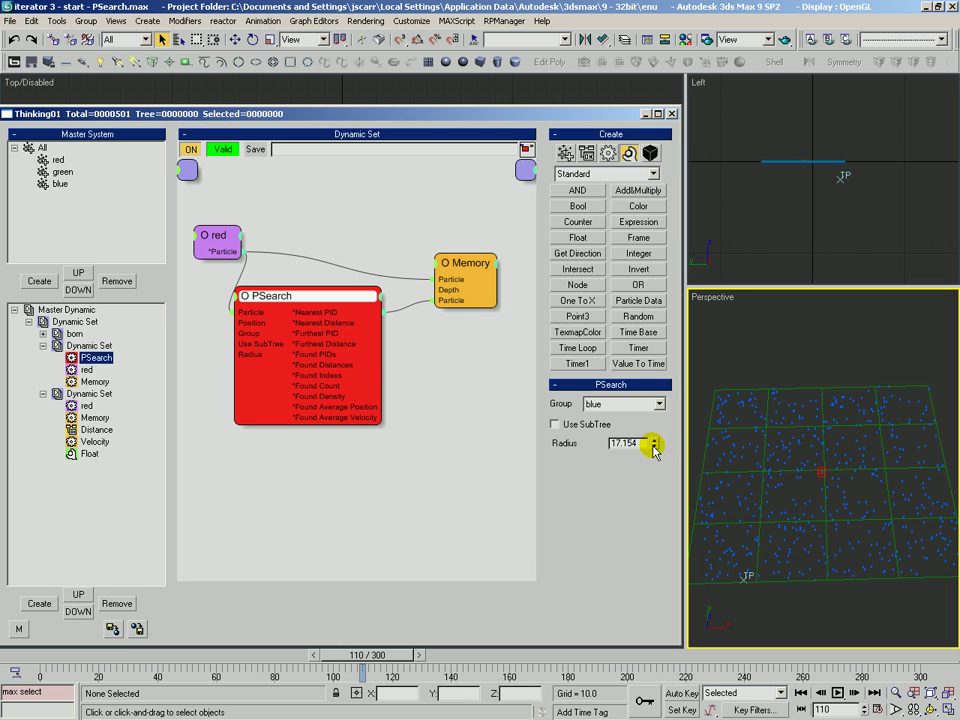
left_click_drag(654, 450, 645, 368)
left_click_drag(60, 656, 12, 656)
Collapse the PSearch dynamic set, reopen the Velocity dynamic set and set Distance's Radius 2 to 2.0
left_click(43, 345)
left_click(57, 357)
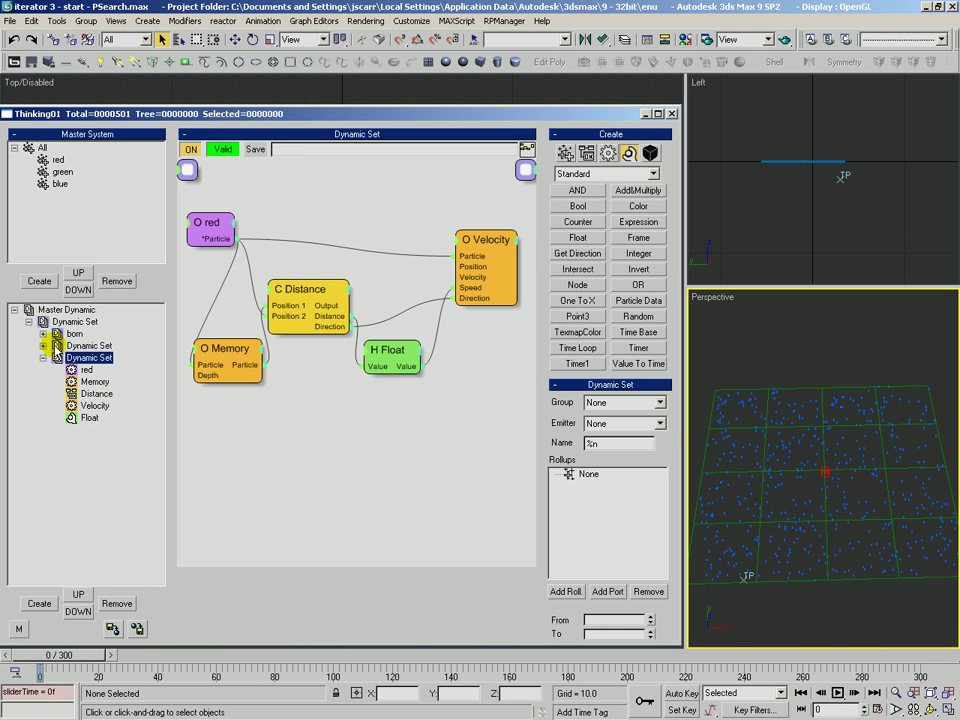
left_click(318, 295)
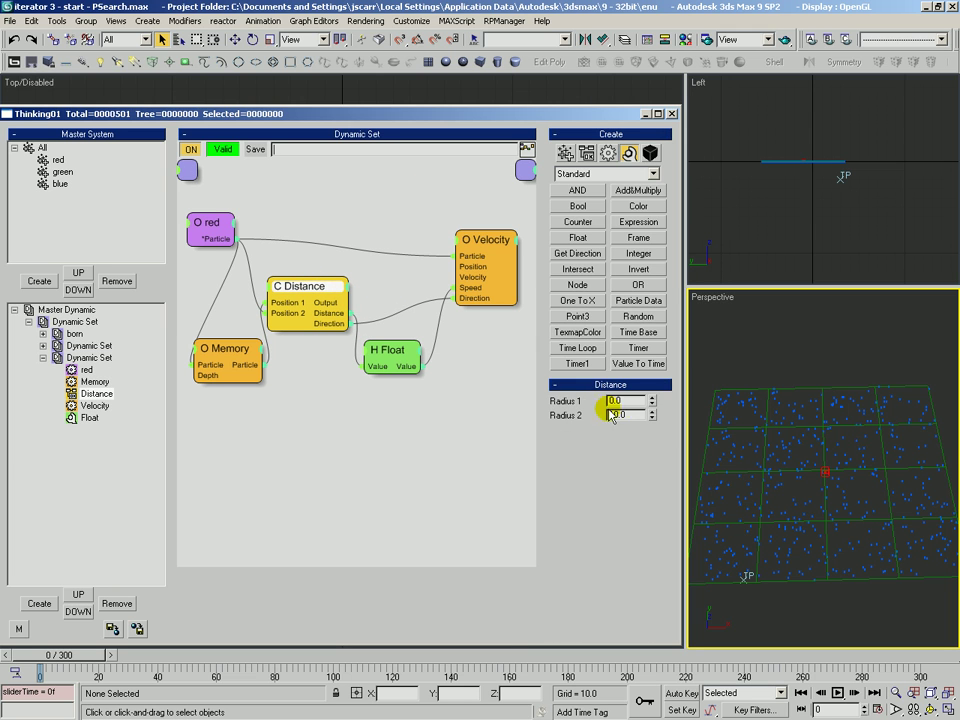
Add a Particle Die operator below Velocity and connect Memory's Particle output to its Particle input
left_click(610, 155)
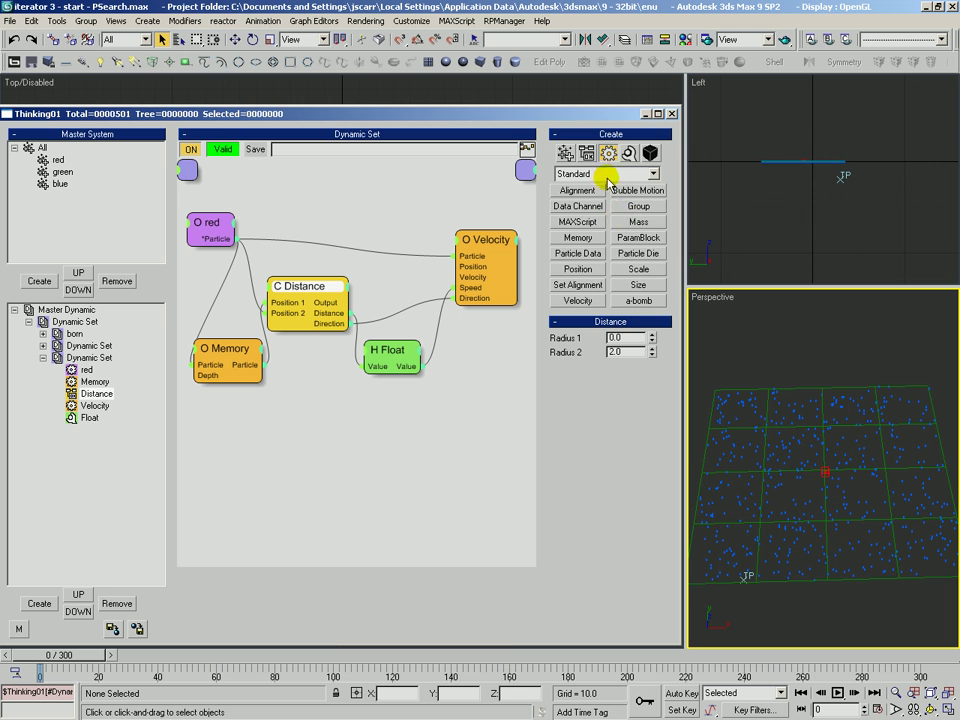
left_click(606, 176)
left_click(596, 188)
left_click(636, 256)
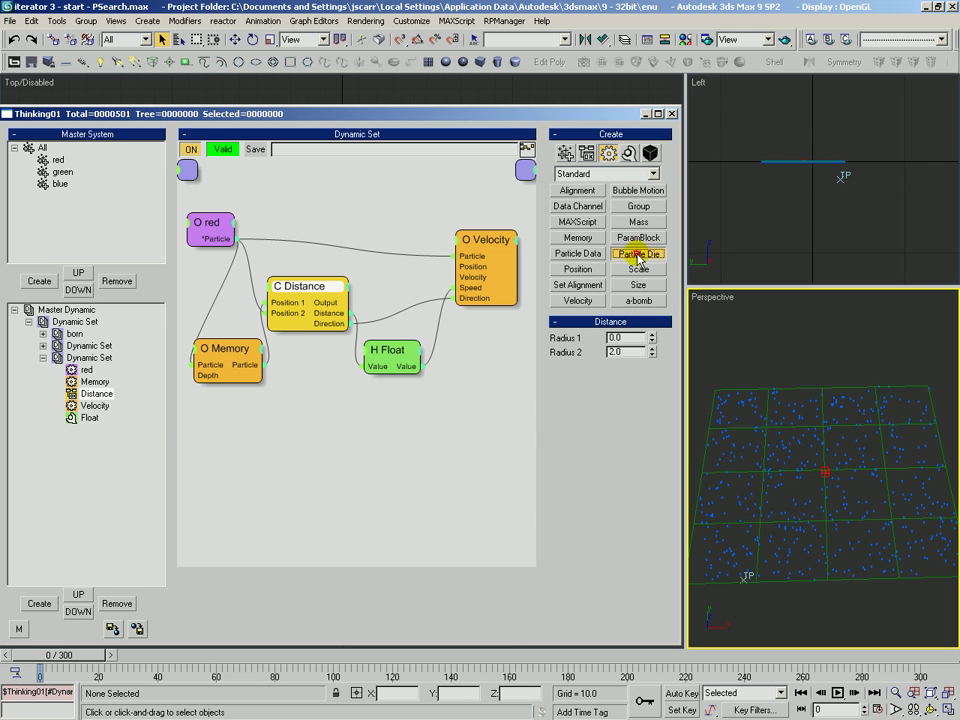
left_click(457, 393)
left_click_drag(490, 405, 225, 379)
Expose Particle Die's ON input and connect Distance's Output to it
right_click(441, 401)
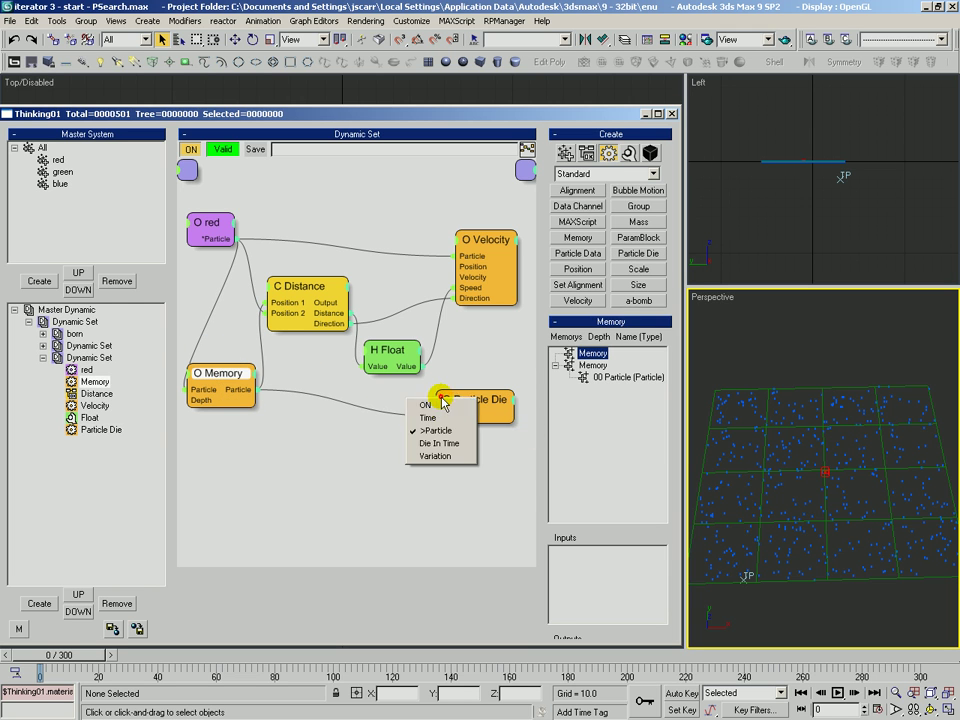
left_click(438, 405)
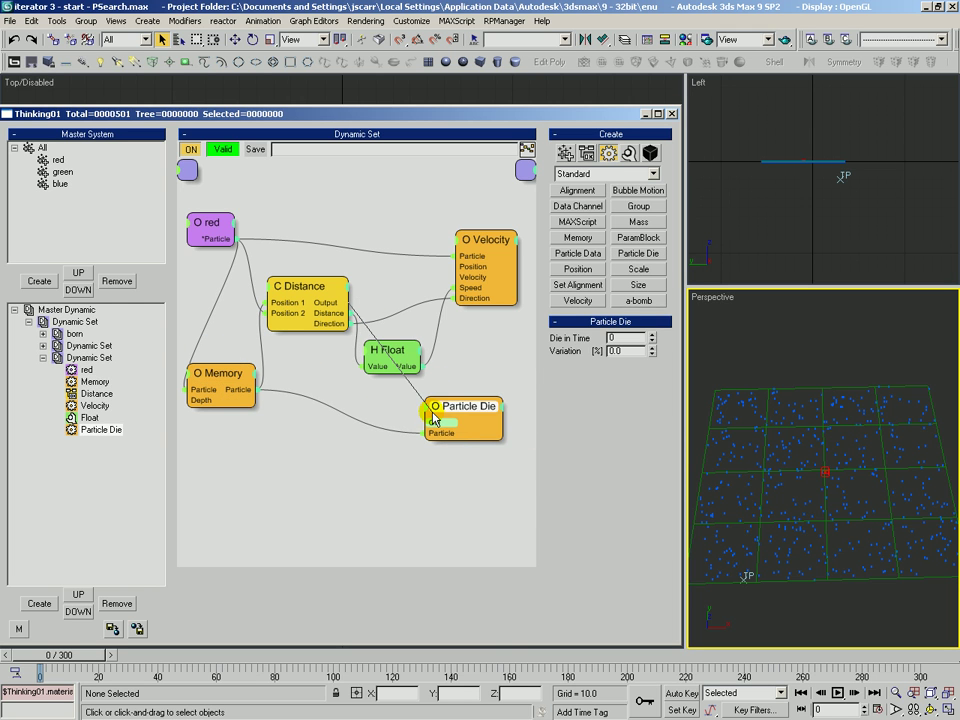
left_click_drag(438, 428, 436, 423)
Set Distance's Radius 2 to 1.0 and place the Float node between Distance and Velocity
left_click(306, 280)
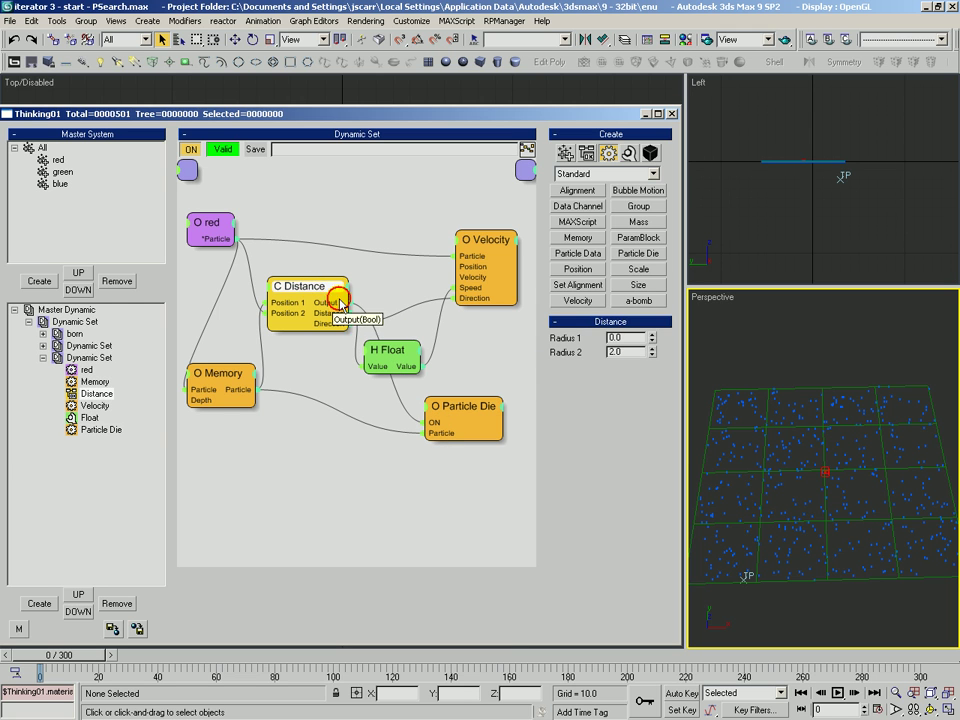
left_click_drag(485, 424, 480, 422)
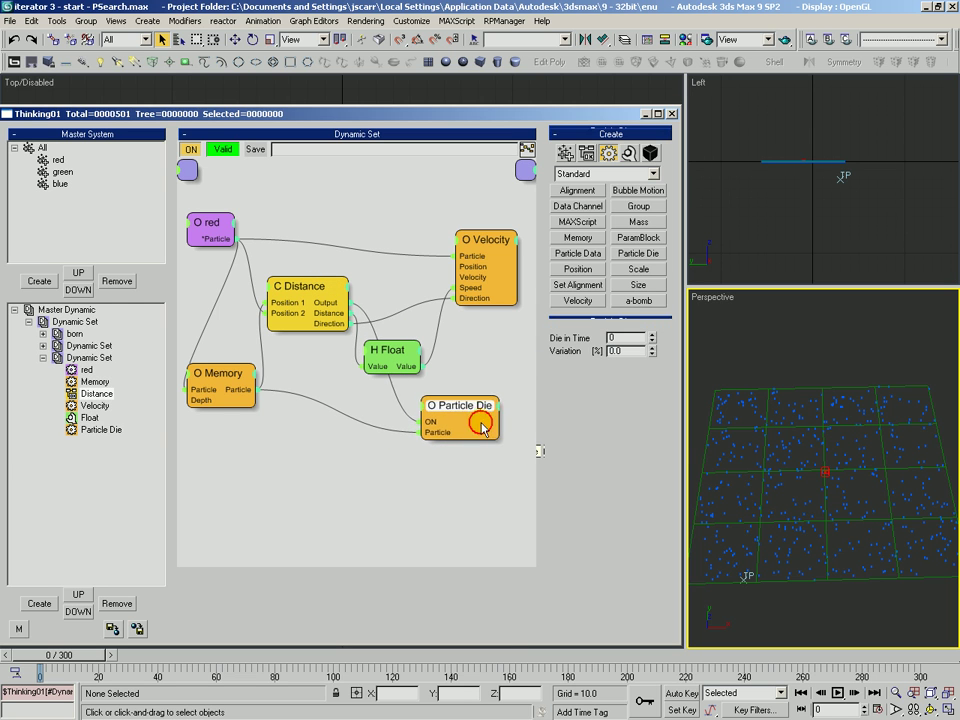
left_click_drag(303, 311, 298, 311)
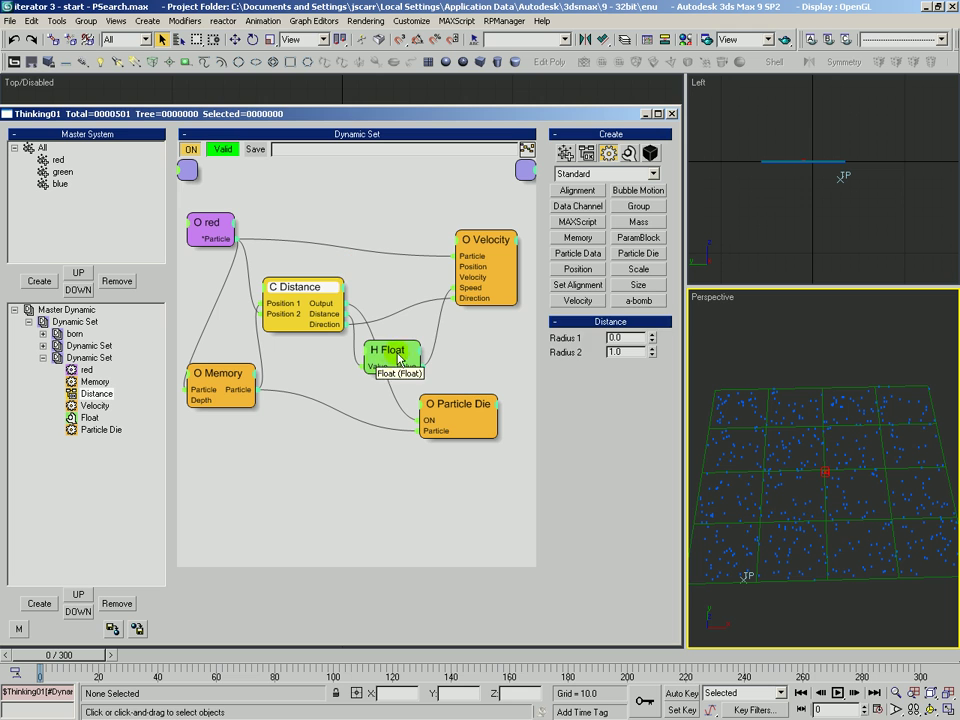
left_click_drag(390, 360, 396, 282)
Scrub to frame 100 and examine closely how the red particle eliminates nearby blue particles
mouse_move(60, 657)
left_mouse_down()
mouse_move(150, 657)
mouse_move(213, 683)
mouse_move(308, 690)
left_mouse_up()
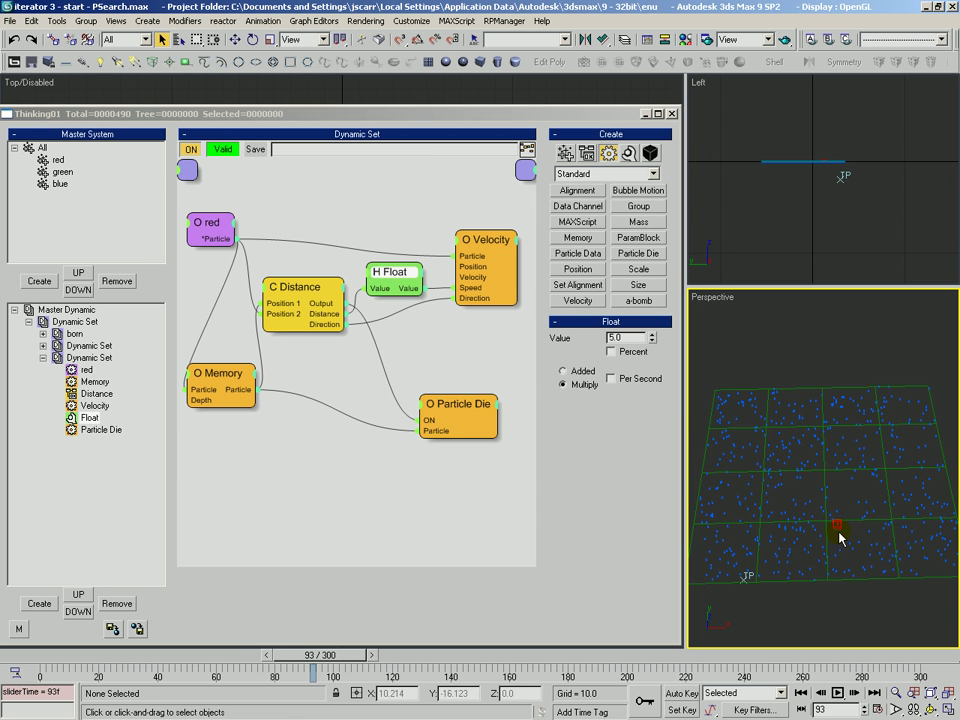
key("ctrl+a")
key("alt+z")
mouse_move(836, 538)
left_mouse_down()
mouse_move(842, 517)
mouse_move(842, 533)
mouse_move(846, 518)
mouse_move(851, 524)
left_mouse_up()
key("ctrl+r")
key("alt+z")
key("q")
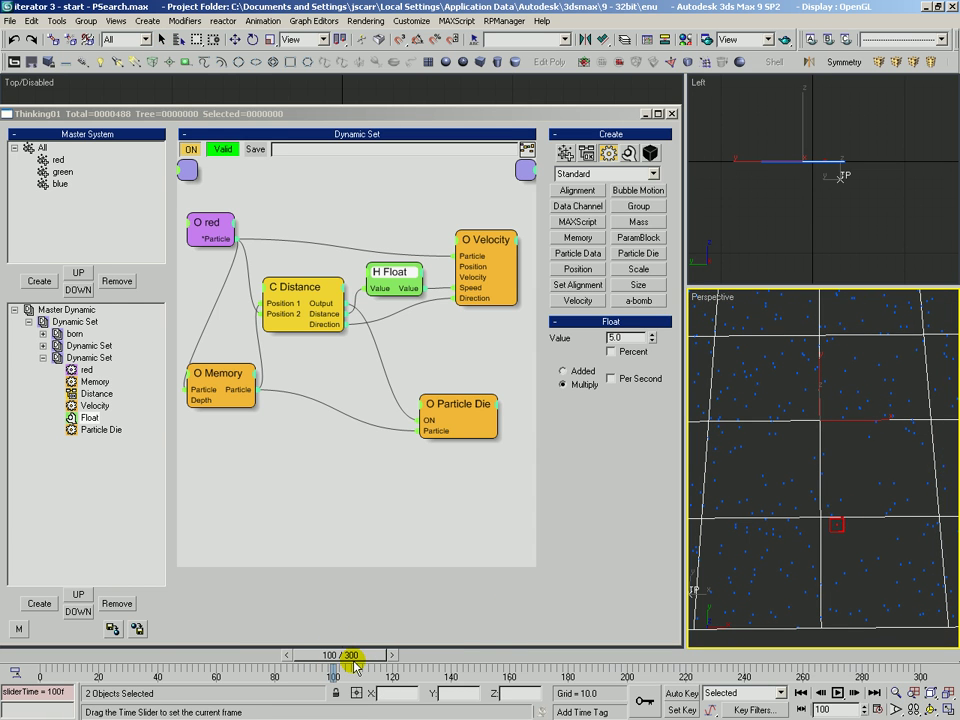
Review Particle Die's settings and how the PSearch dynamic set feeds the nearest particle into Memory
left_click_drag(455, 411, 462, 402)
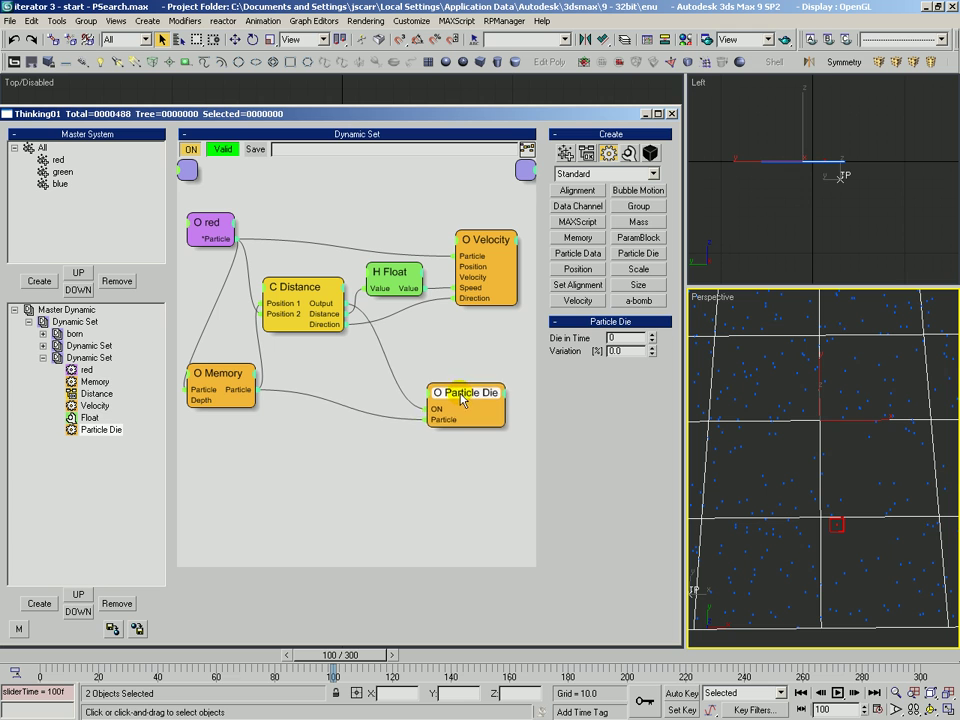
left_click(88, 345)
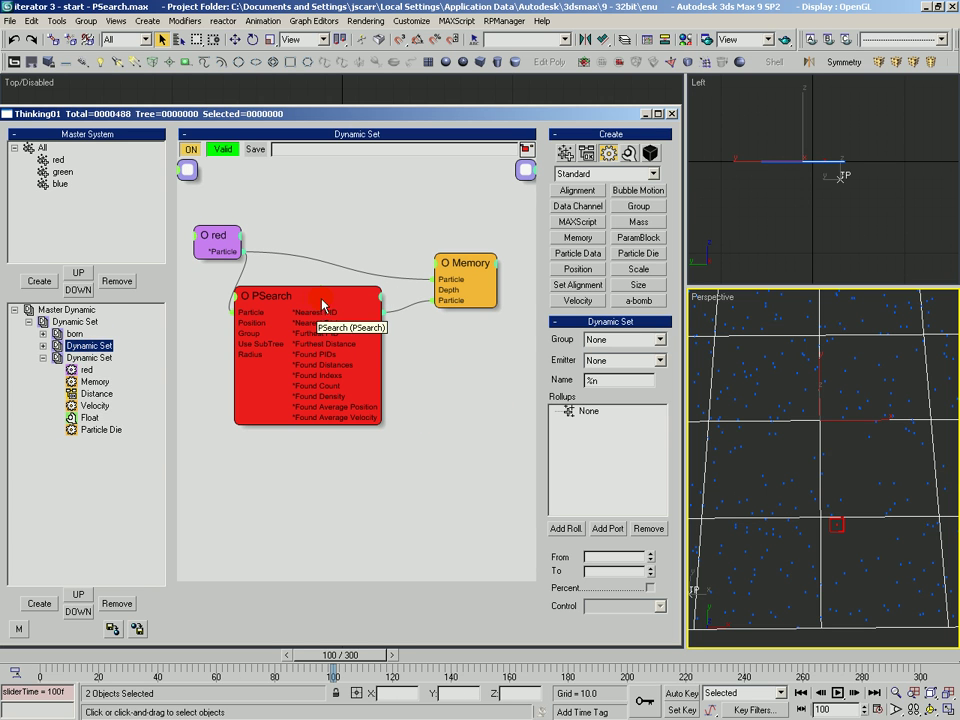
left_click(322, 304)
left_click_drag(462, 263, 463, 253)
Reopen the Velocity dynamic set and review the wiring from Memory and Distance to Float, Velocity and Particle Die
left_click(88, 394)
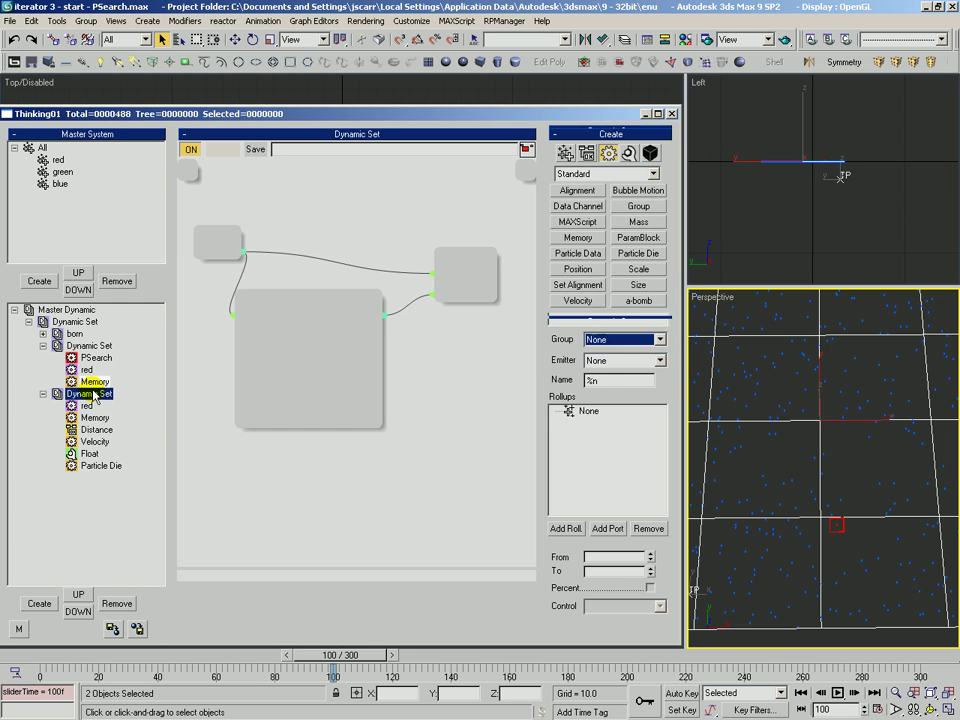
left_click(210, 374)
left_click(293, 303)
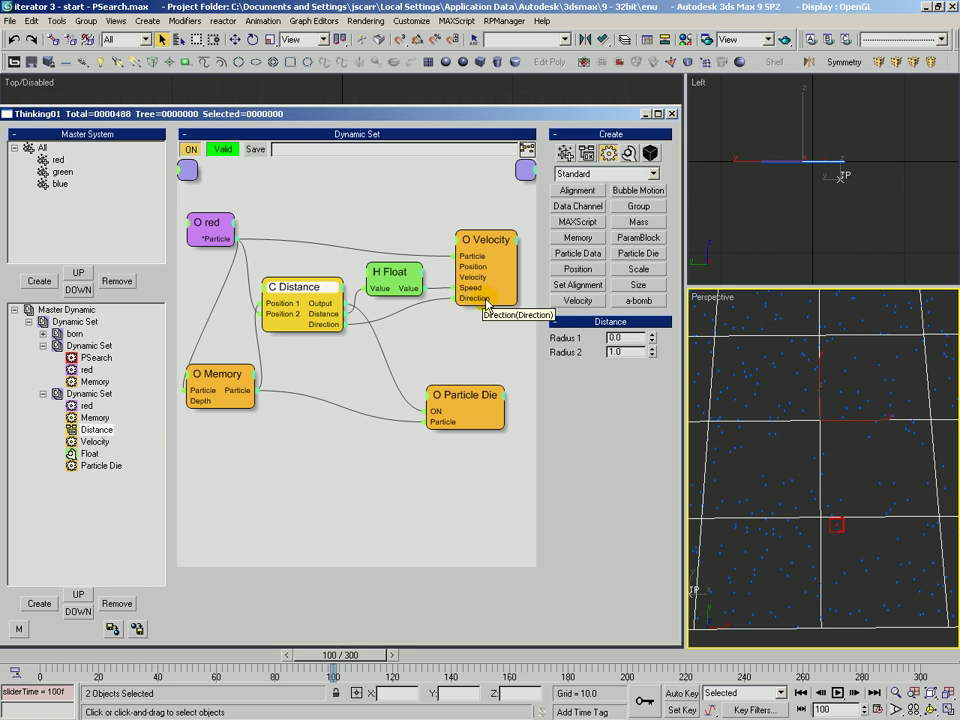
left_click(383, 276)
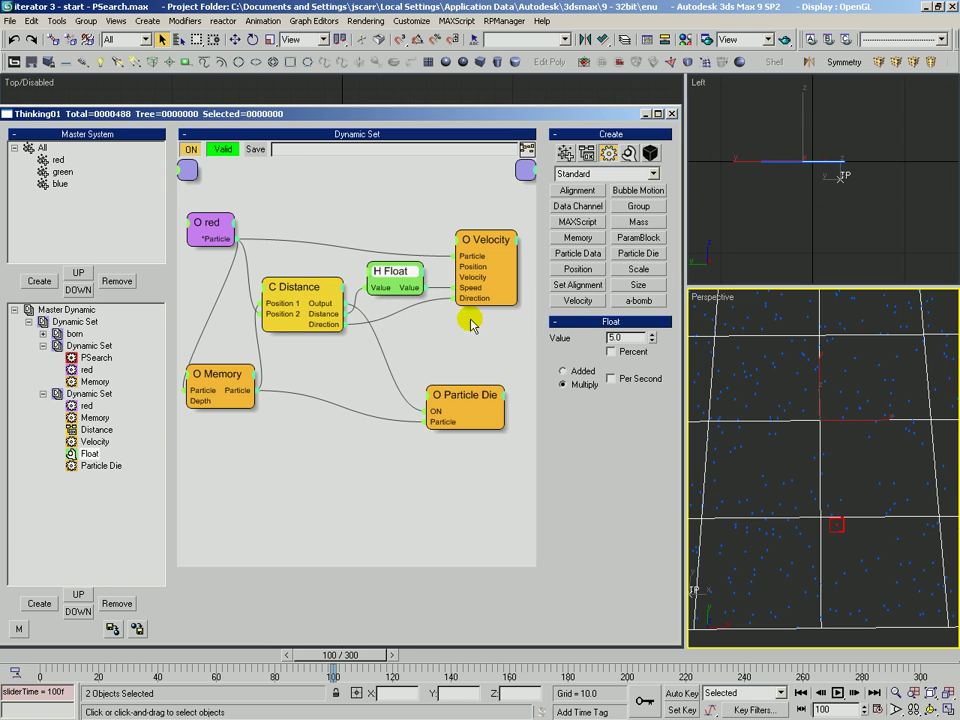
left_click(452, 396)
left_click(303, 294)
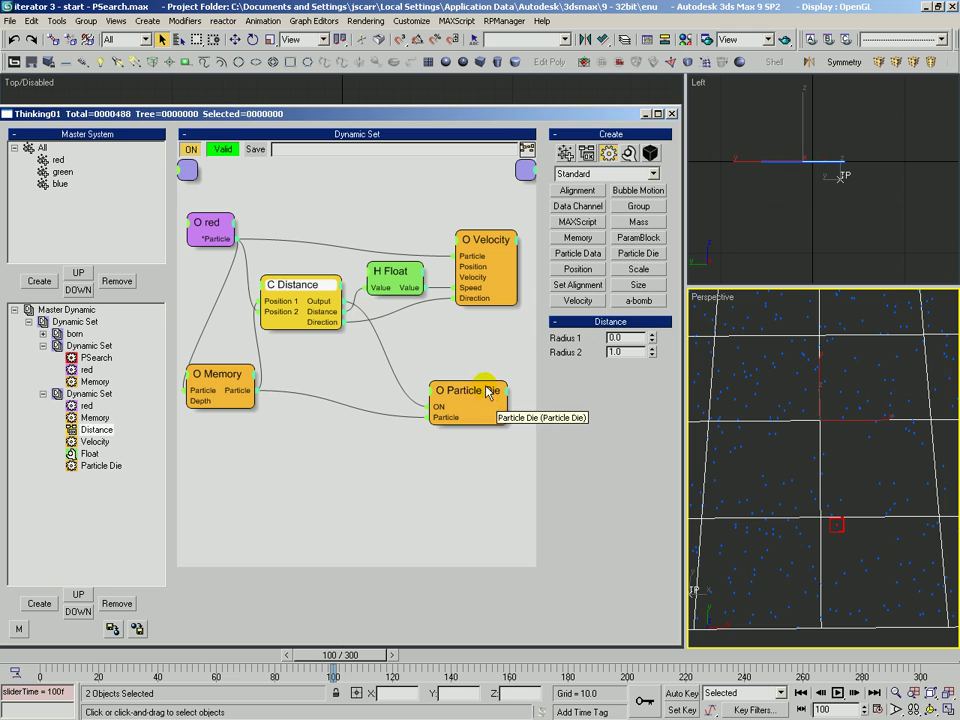
left_click_drag(491, 392, 486, 393)
Scrub to frame 211 to examine red's path through the whole blue particle field, then rewind to frame 0
left_click_drag(377, 660, 687, 689)
key("alt+z")
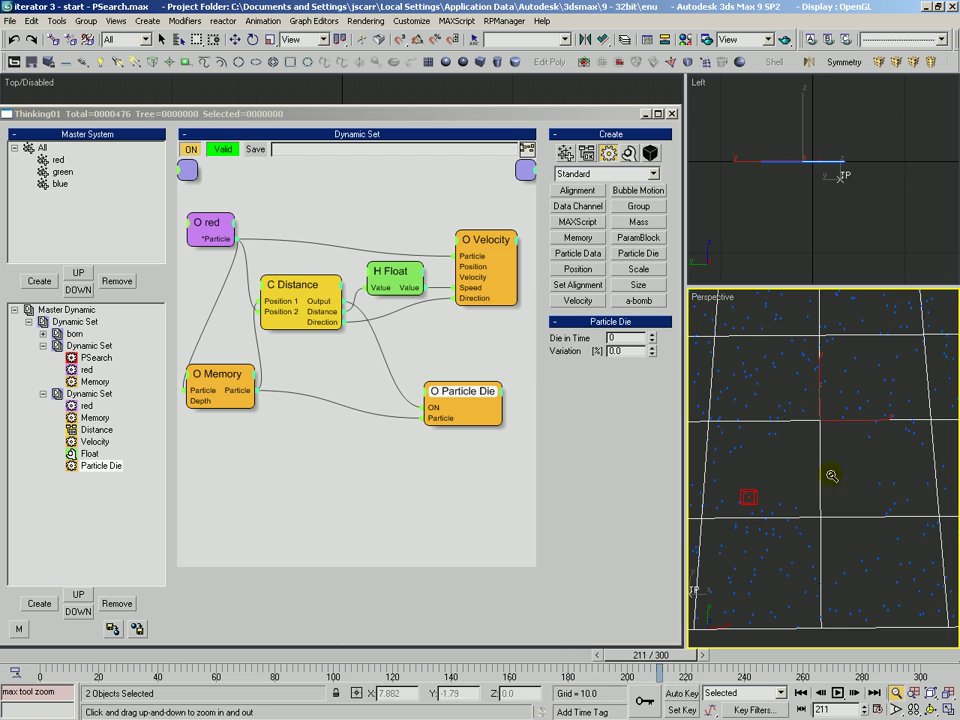
left_click_drag(831, 474, 761, 413)
left_click_drag(831, 512, 790, 590)
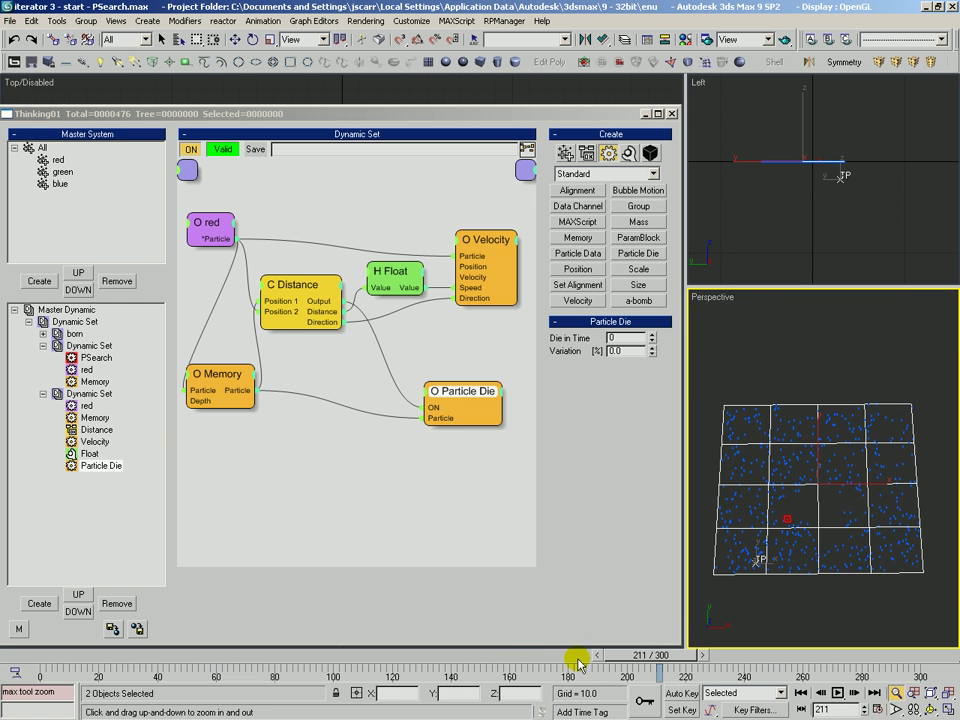
left_click_drag(637, 665, 20, 681)
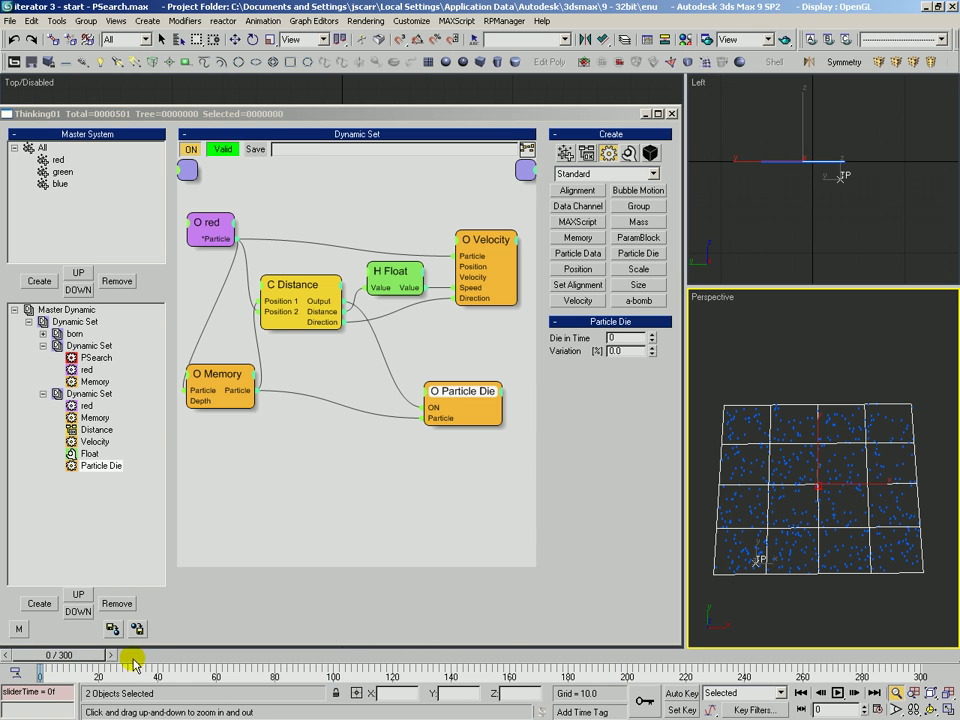
left_click_drag(78, 660, 40, 668)
key("alt+z")
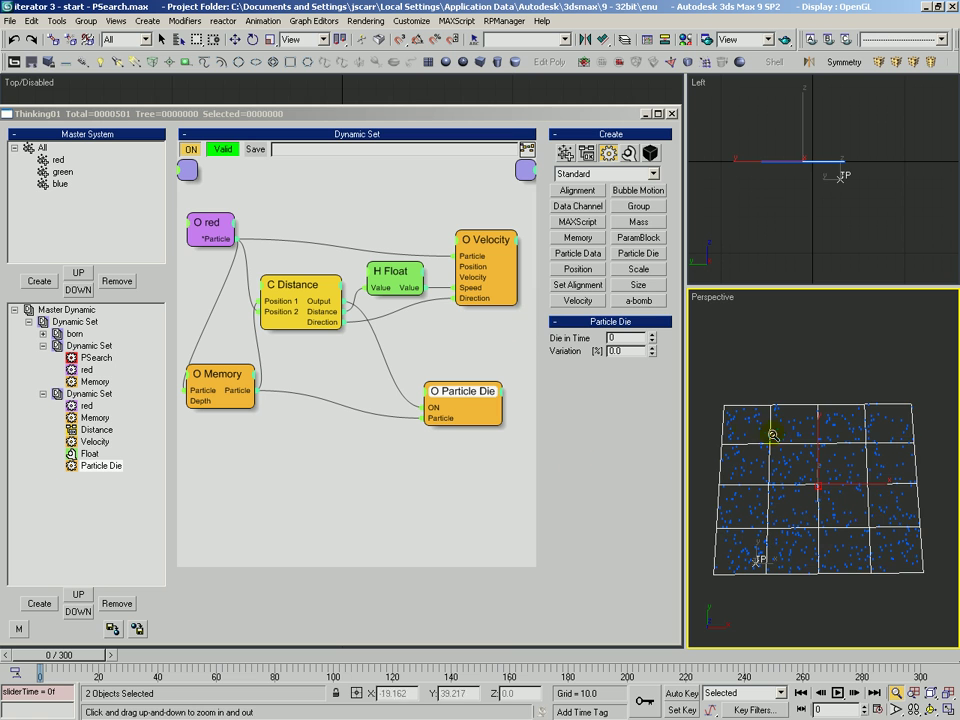
mouse_move(772, 435)
left_mouse_down()
mouse_move(797, 489)
mouse_move(836, 450)
mouse_move(766, 426)
left_mouse_up()
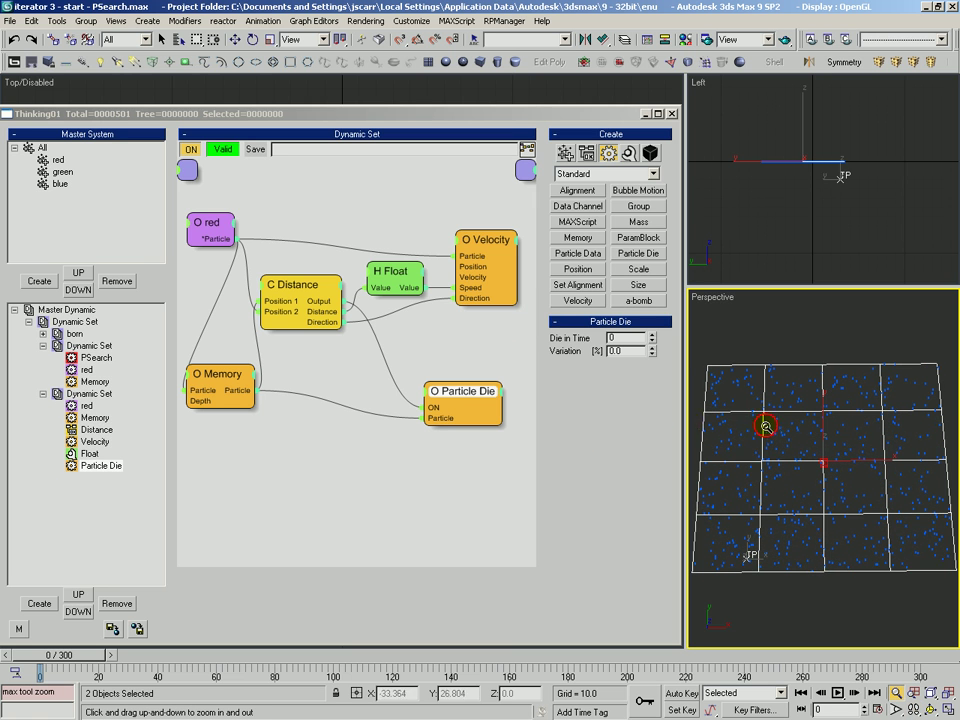
Reopen the PSearch dynamic set and spread out its red, PSearch and Memory nodes
left_click(88, 345)
left_click(88, 357)
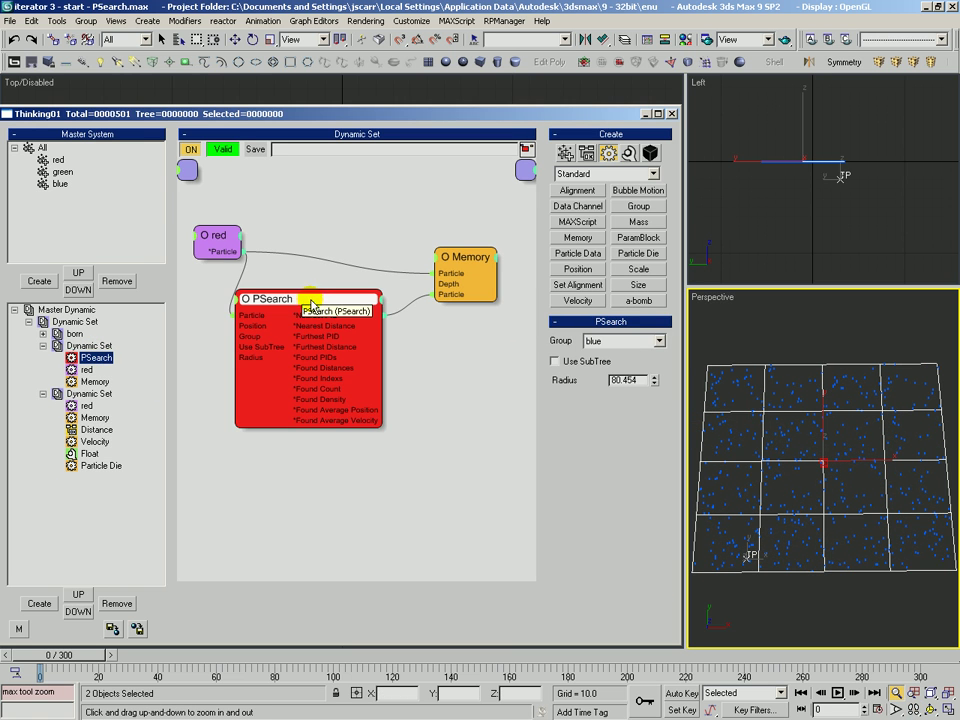
left_click_drag(311, 304, 323, 295)
left_click_drag(222, 230, 216, 233)
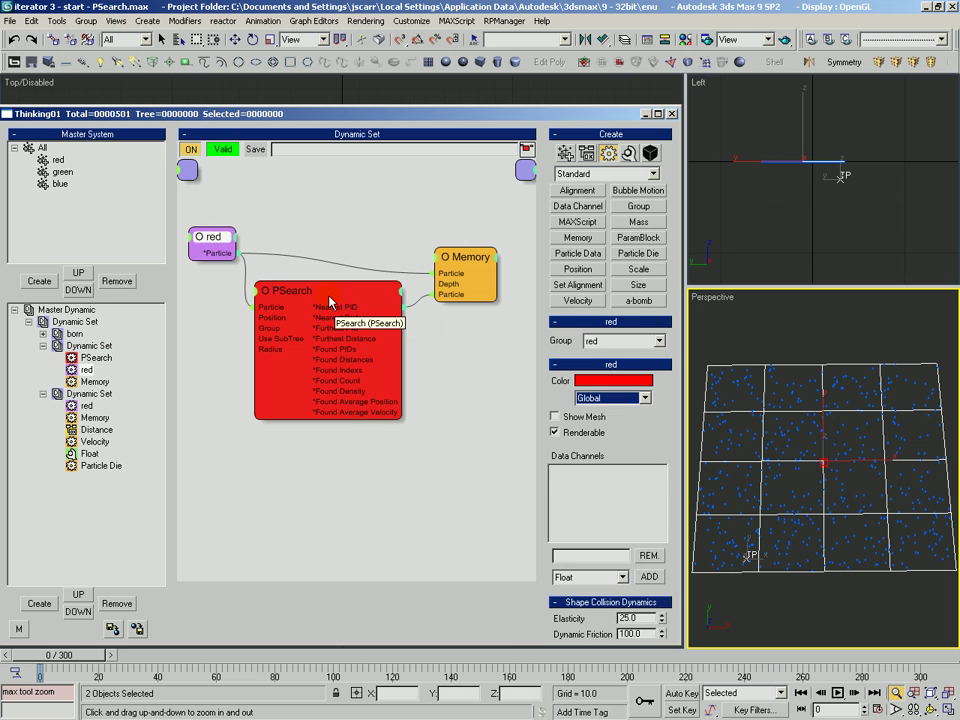
left_click_drag(329, 293, 330, 297)
left_click_drag(483, 256, 497, 242)
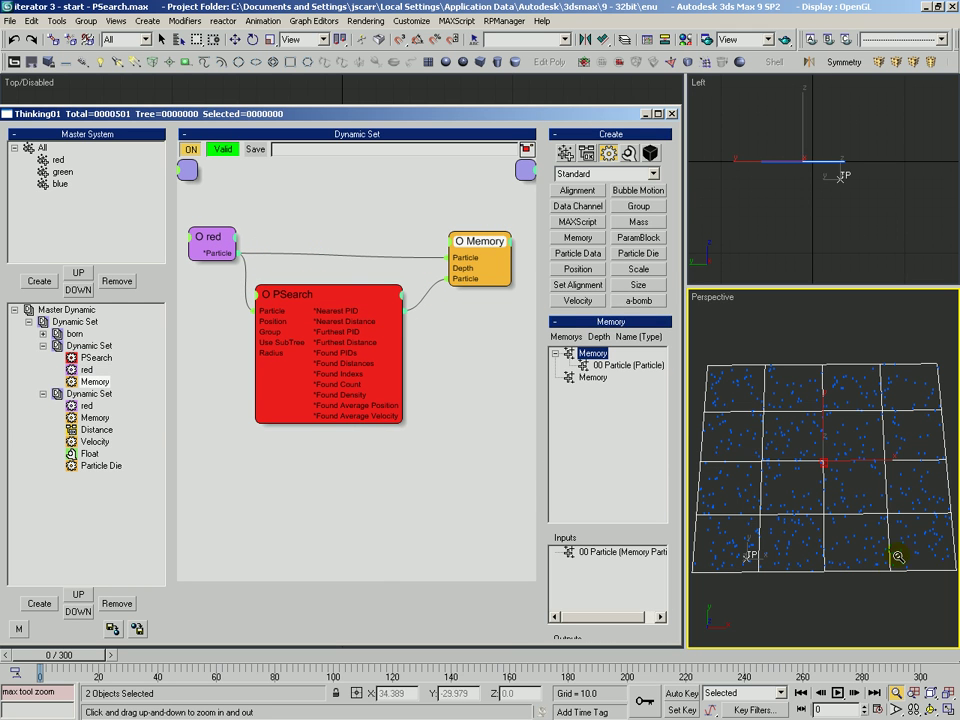
Review PSearch's remaining outputs, such as Found Density and Found Average Position, and deselect the node
left_click_drag(339, 301, 333, 297)
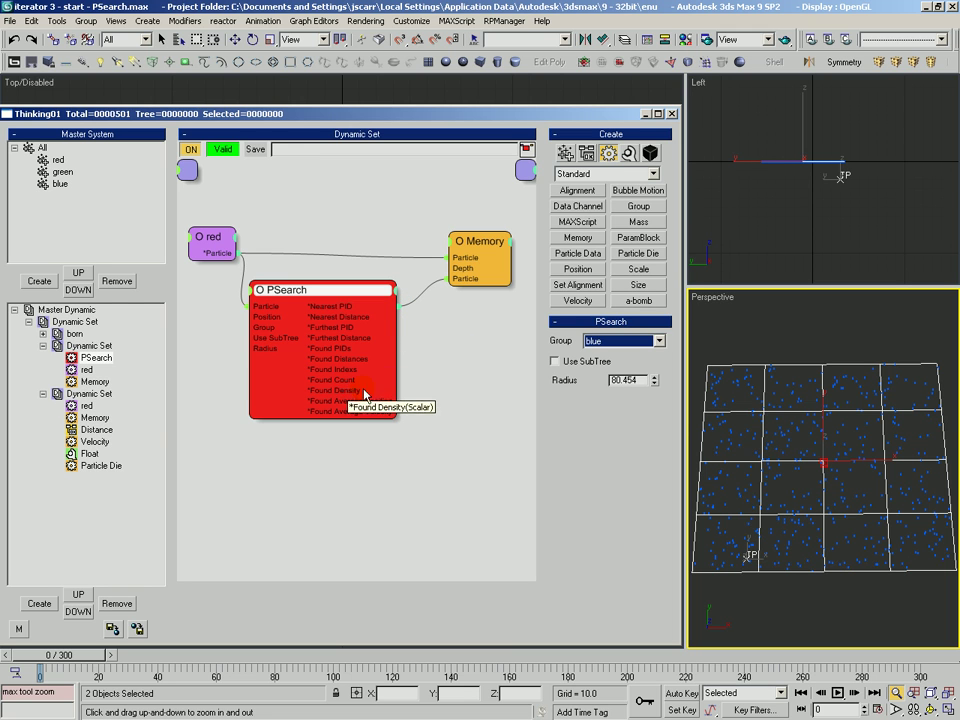
left_click_drag(348, 396, 363, 401)
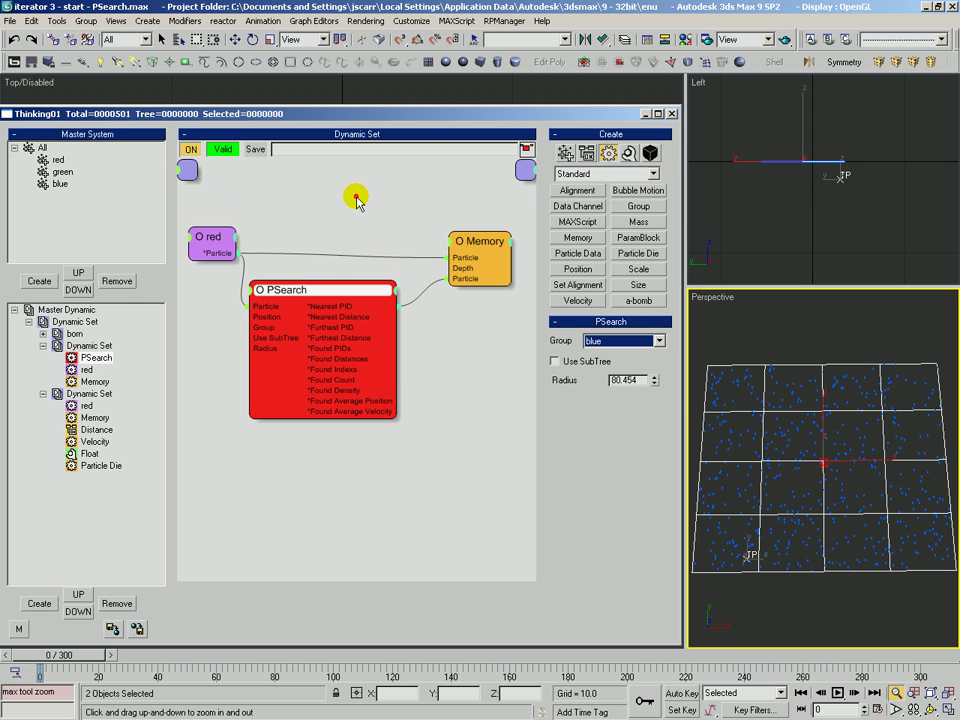
left_click(463, 204)
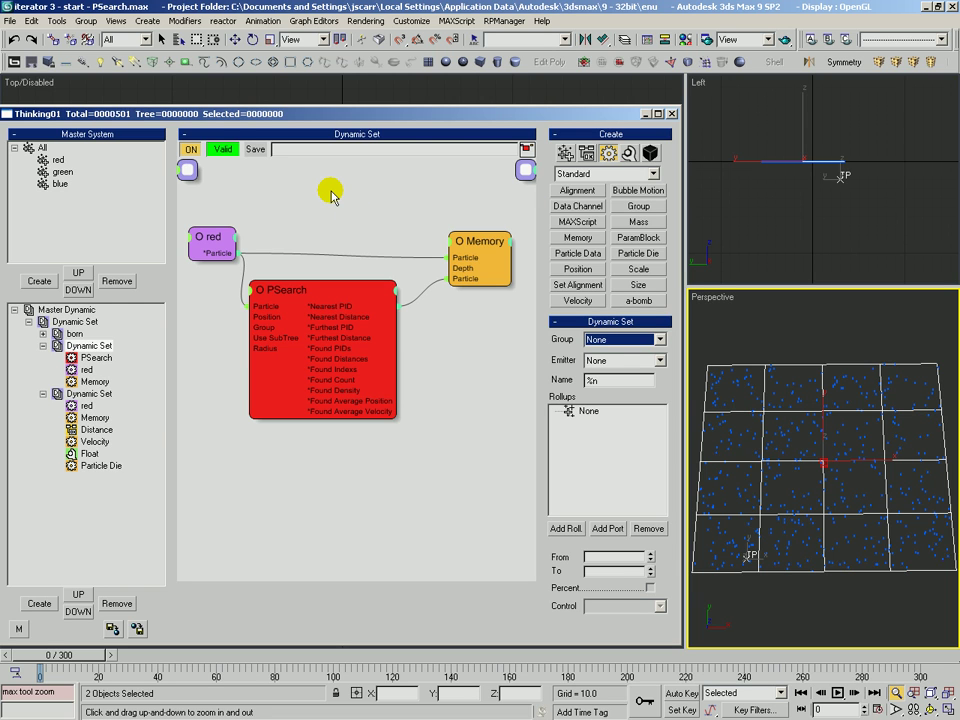